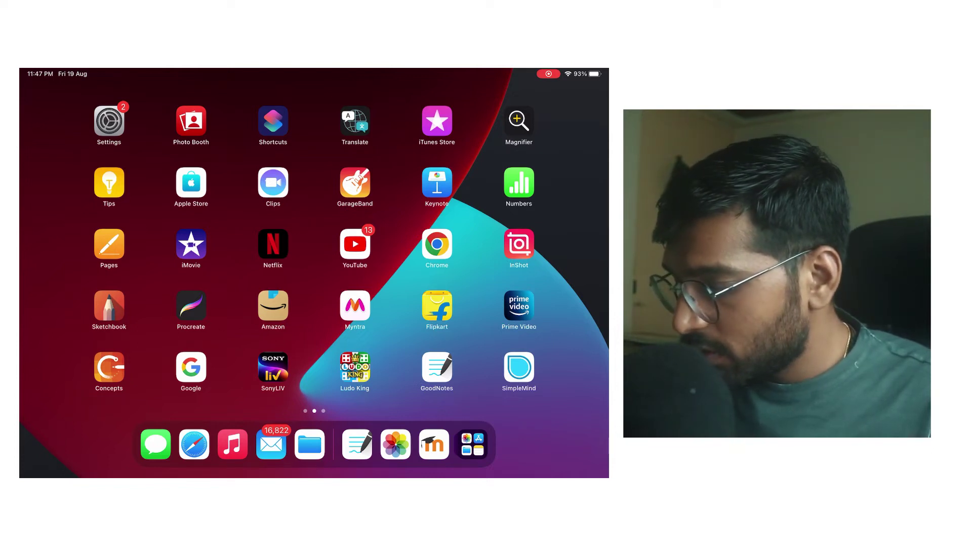
Step: Create a new GoodNotes notebook, 'Image (1)', from the black photo
left_click(437, 366)
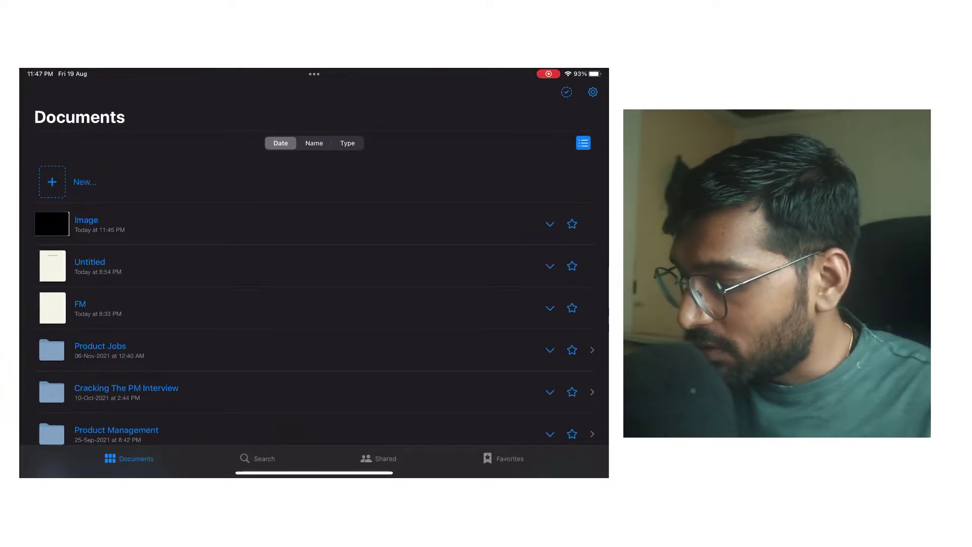
left_click(53, 182)
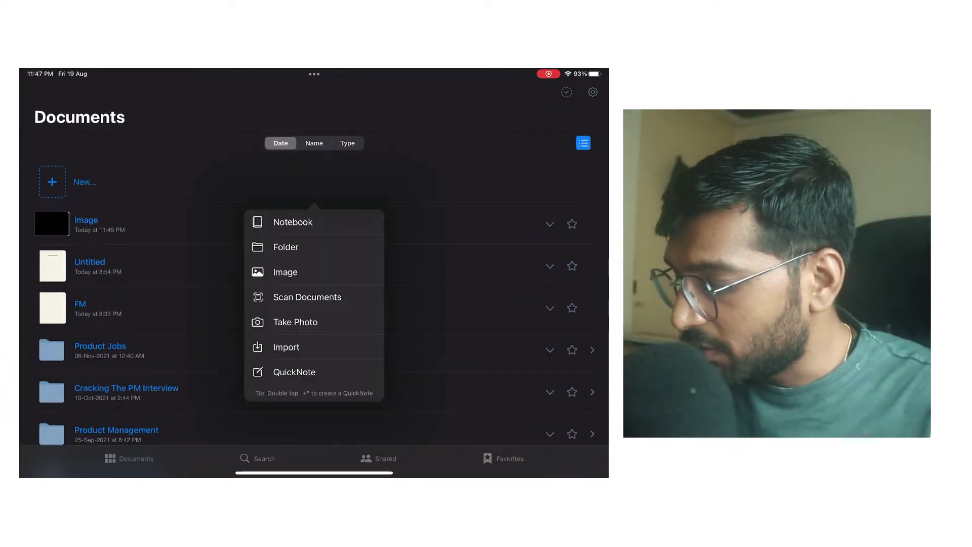
left_click(286, 272)
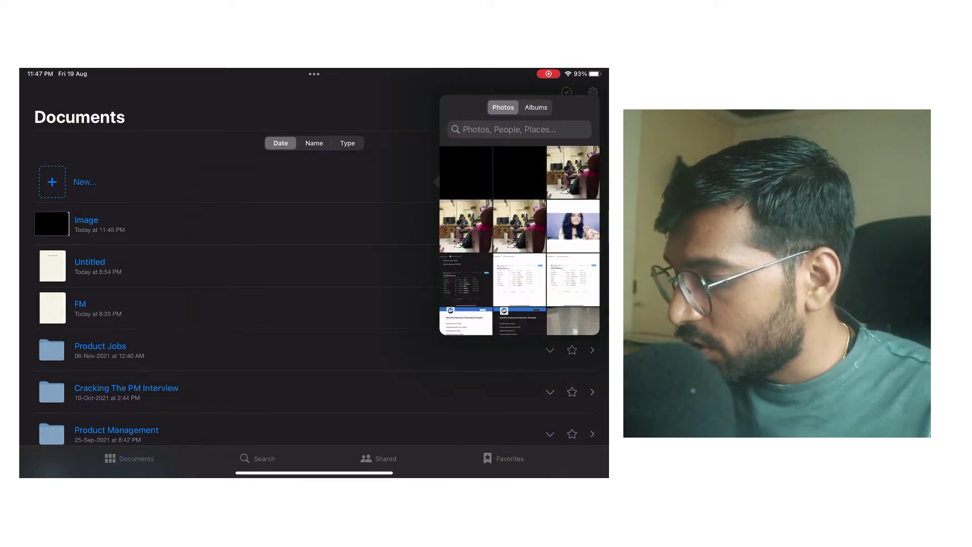
left_click(466, 173)
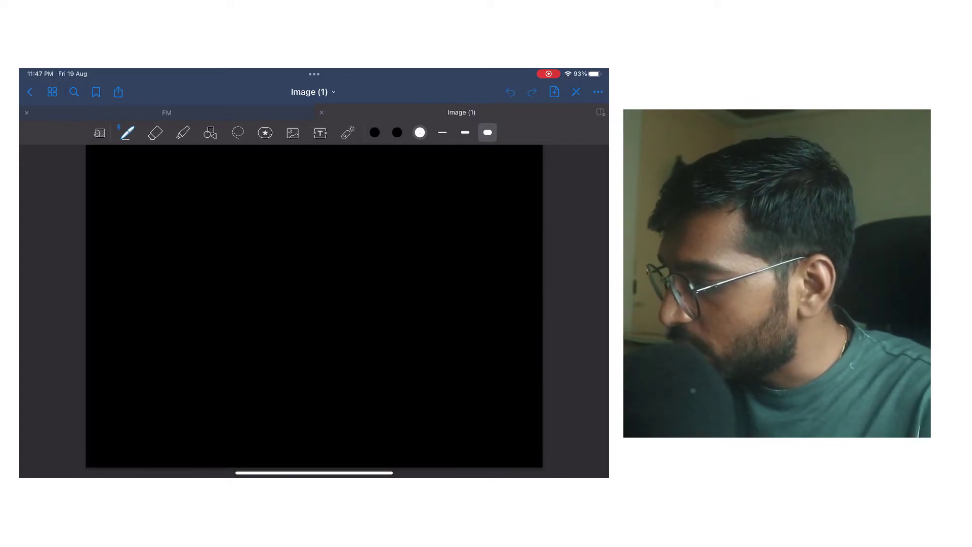
Step: Try the pen stroke widths and settle on the medium width
left_click(465, 133)
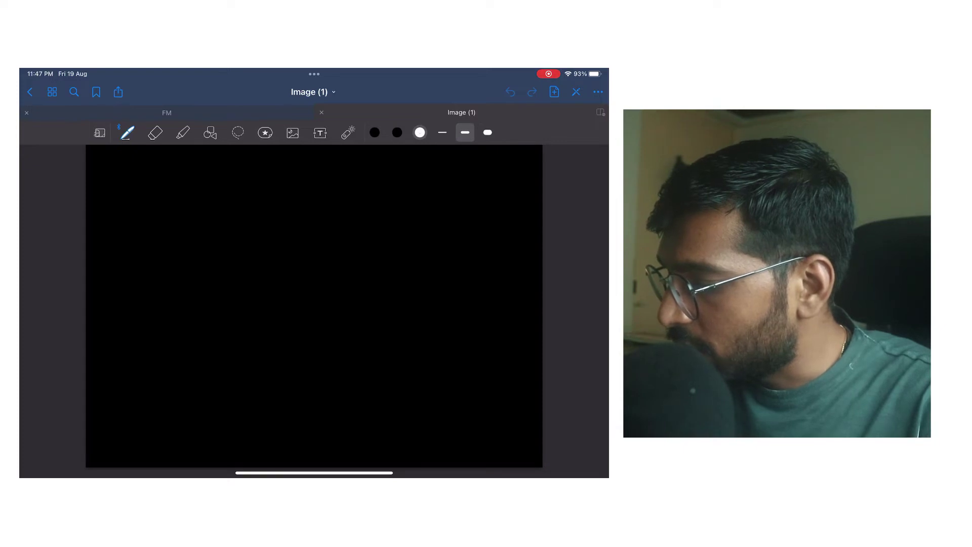
left_click(442, 132)
left_click(465, 133)
left_click(488, 132)
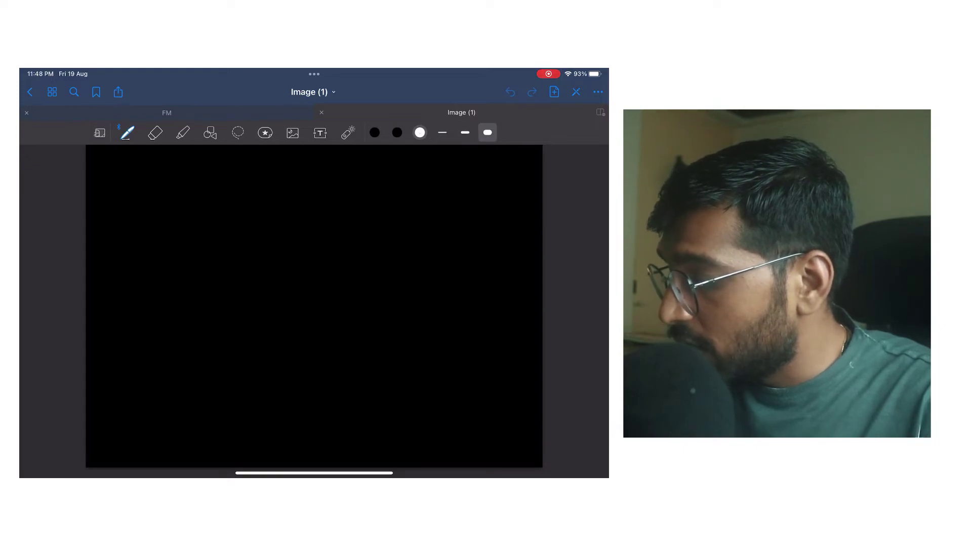
left_click(442, 132)
left_click(465, 132)
left_click(488, 132)
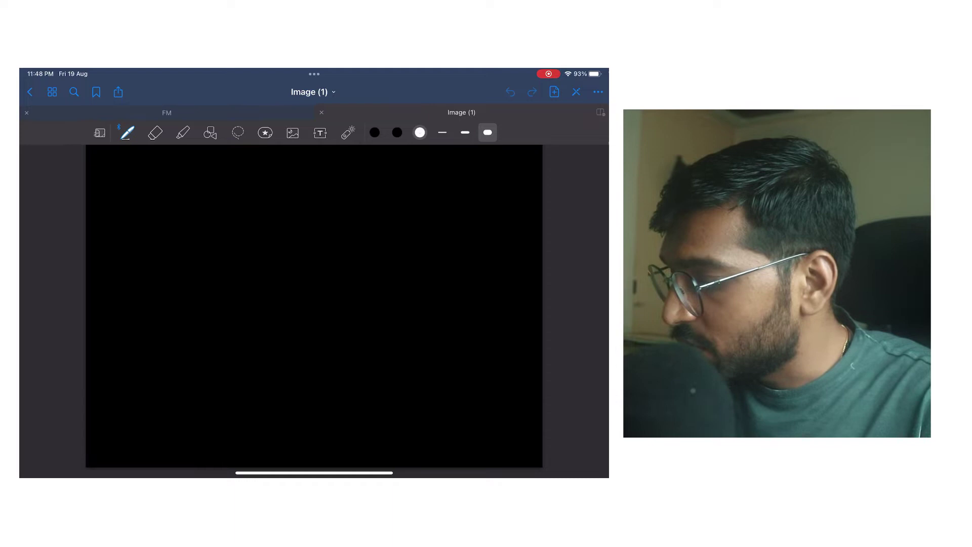
left_click(465, 132)
left_click(442, 132)
left_click(465, 132)
left_click(488, 133)
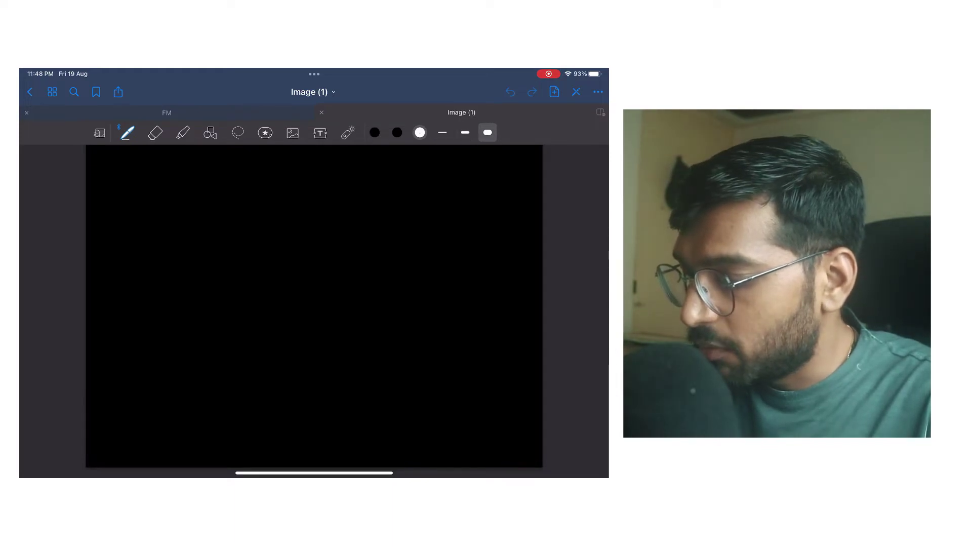
left_click(465, 132)
Step: Switch the pen style to Brush Pen in the pen settings
left_click(127, 132)
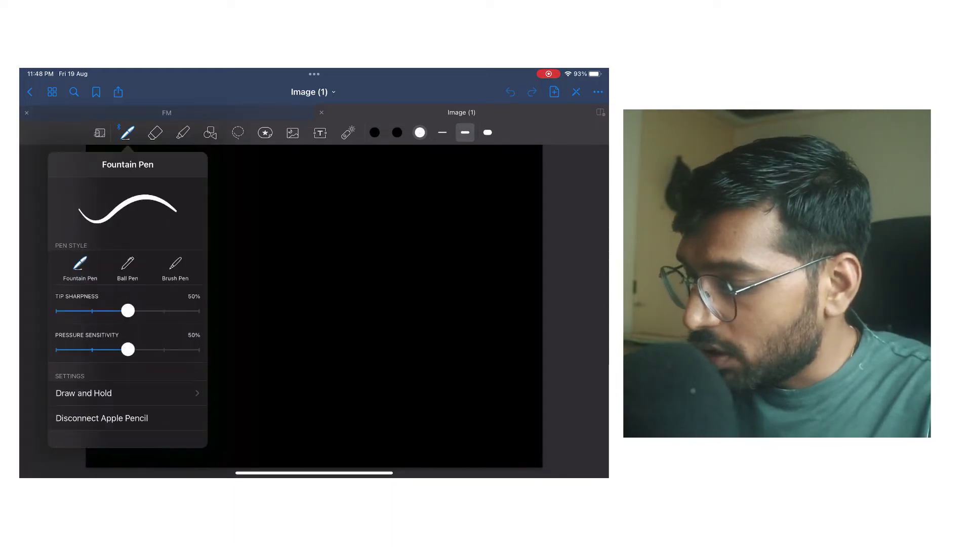
left_click(127, 132)
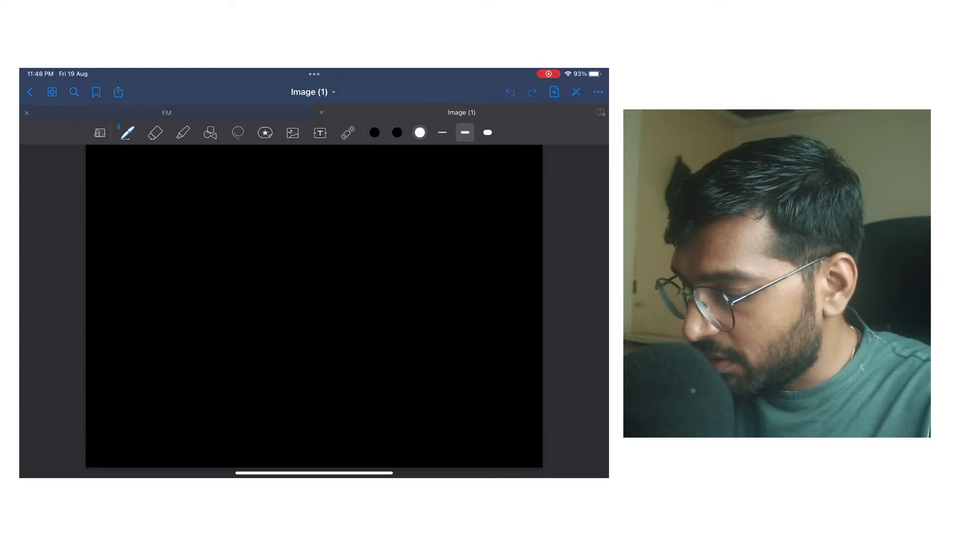
left_click(128, 132)
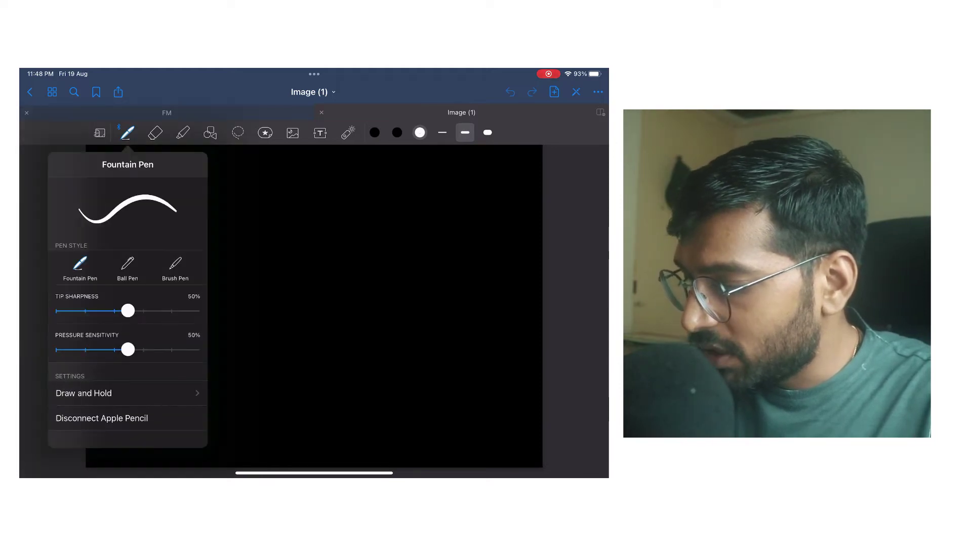
left_click(175, 265)
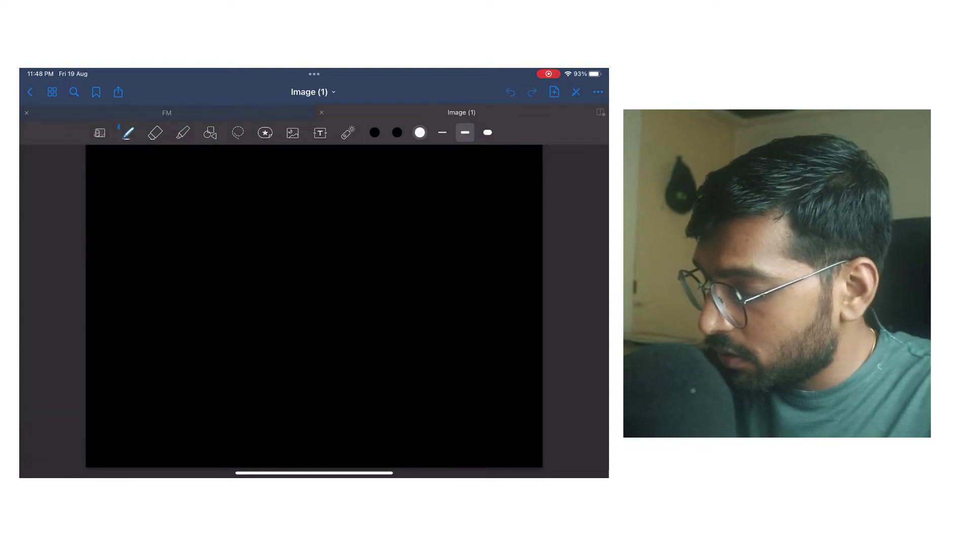
left_click_drag(170, 263, 193, 314)
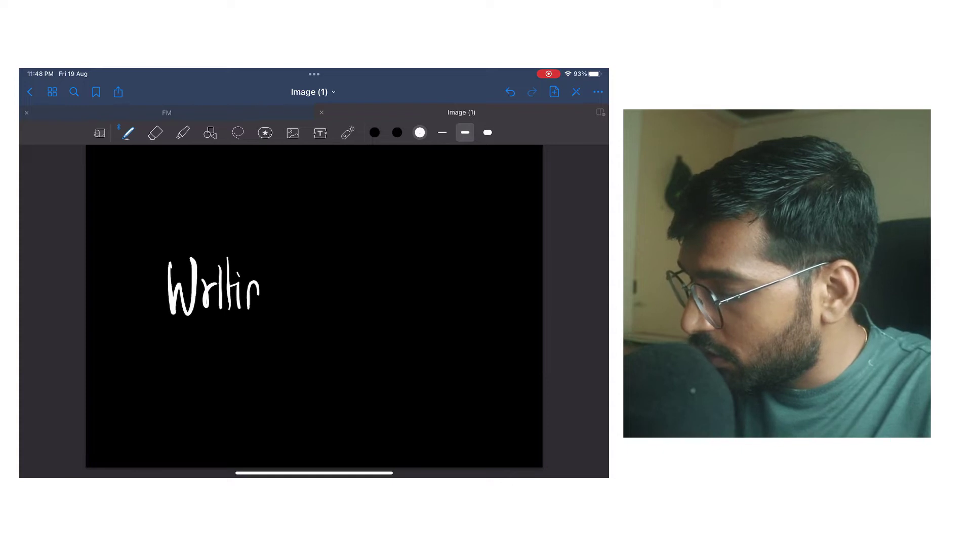
left_click_drag(256, 281, 260, 338)
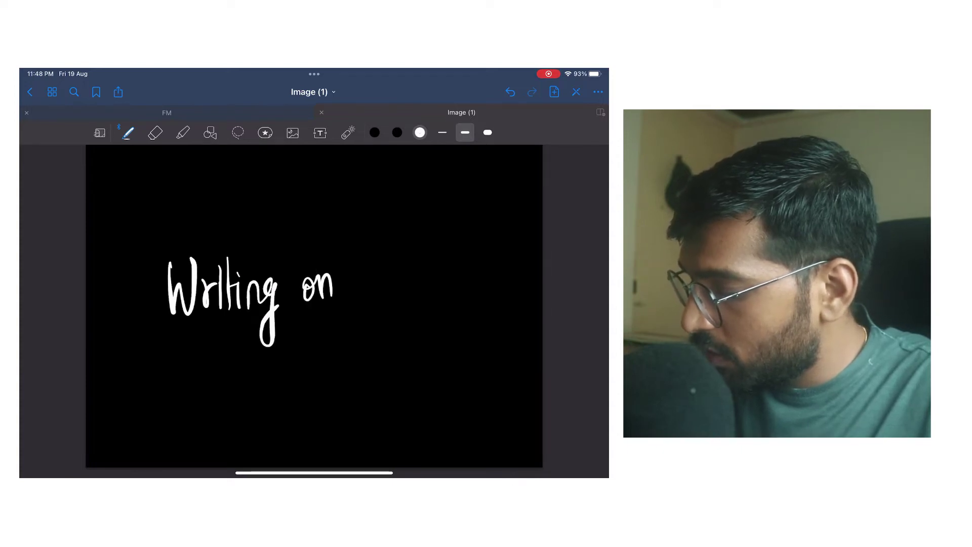
left_click_drag(401, 287, 418, 296)
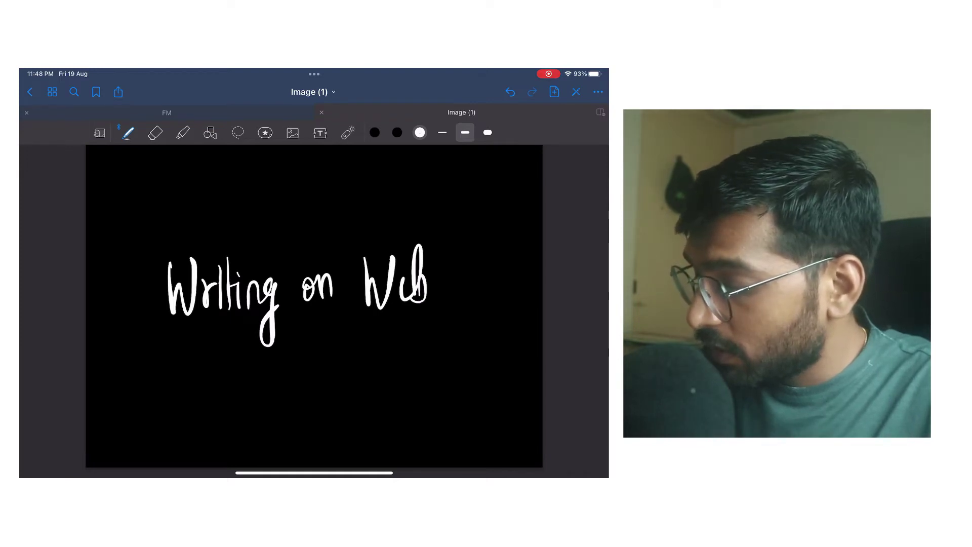
left_click(156, 132)
mouse_move(415, 273)
left_mouse_down()
mouse_move(374, 269)
mouse_move(408, 293)
mouse_move(163, 265)
mouse_move(280, 322)
mouse_move(276, 330)
left_mouse_up()
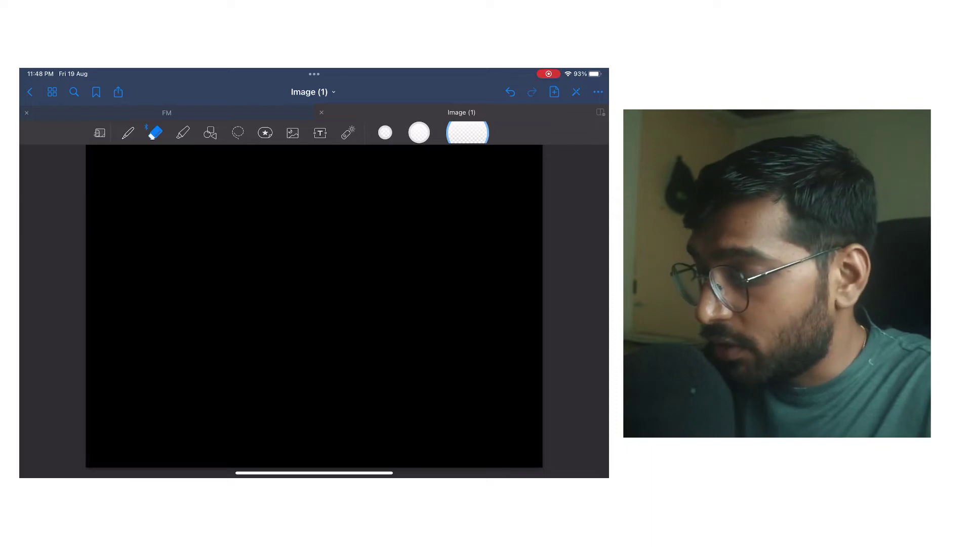
left_click(127, 133)
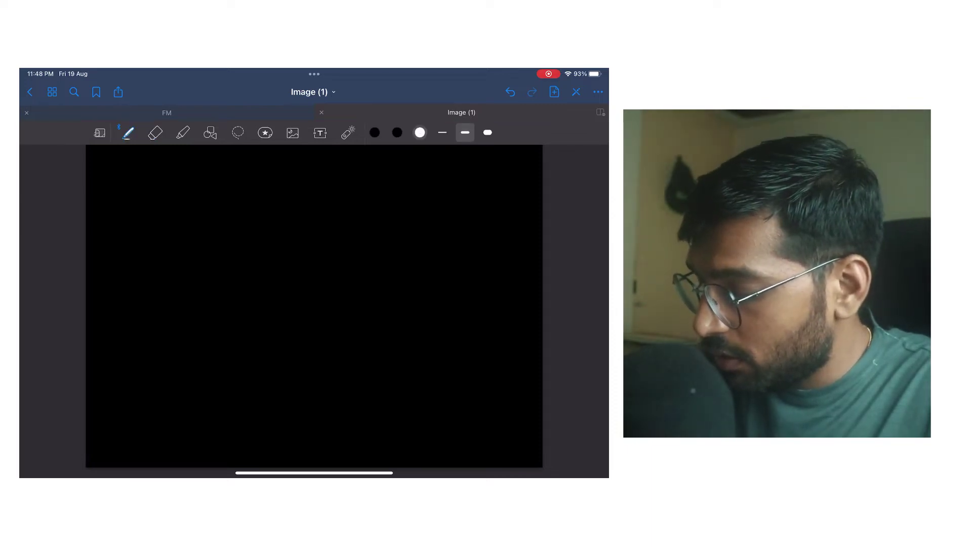
mouse_move(163, 267)
left_mouse_down()
mouse_move(168, 329)
mouse_move(189, 276)
left_mouse_up()
left_click_drag(198, 302, 204, 318)
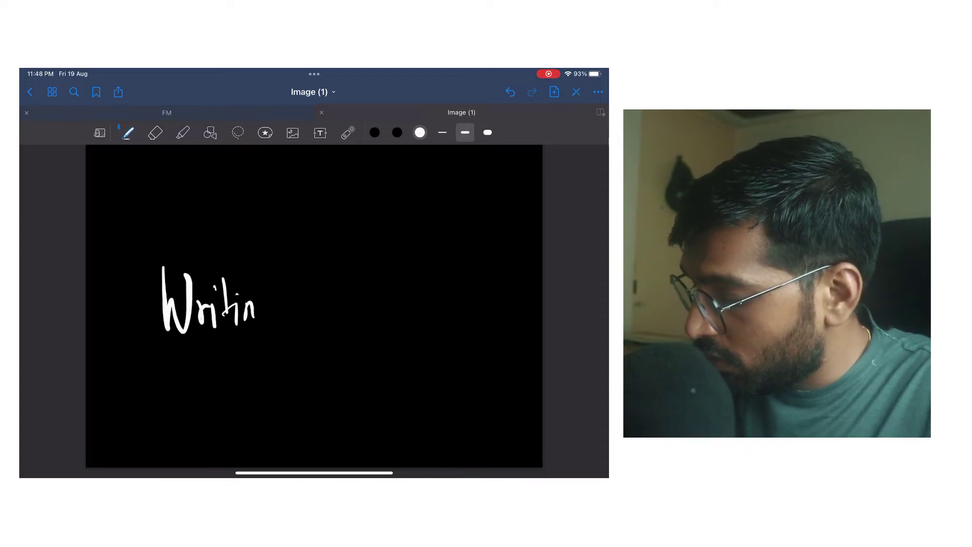
left_click_drag(267, 299, 254, 349)
mouse_move(366, 282)
left_mouse_down()
mouse_move(381, 271)
mouse_move(412, 317)
mouse_move(424, 317)
left_mouse_up()
mouse_move(444, 295)
left_mouse_down()
mouse_move(432, 310)
mouse_move(446, 294)
left_mouse_up()
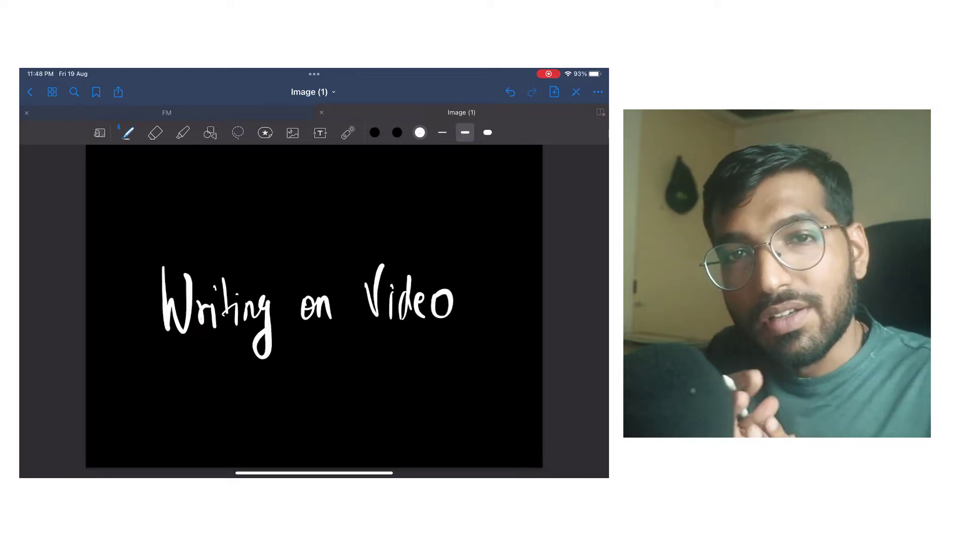
left_click_drag(173, 366, 458, 353)
left_click(449, 371)
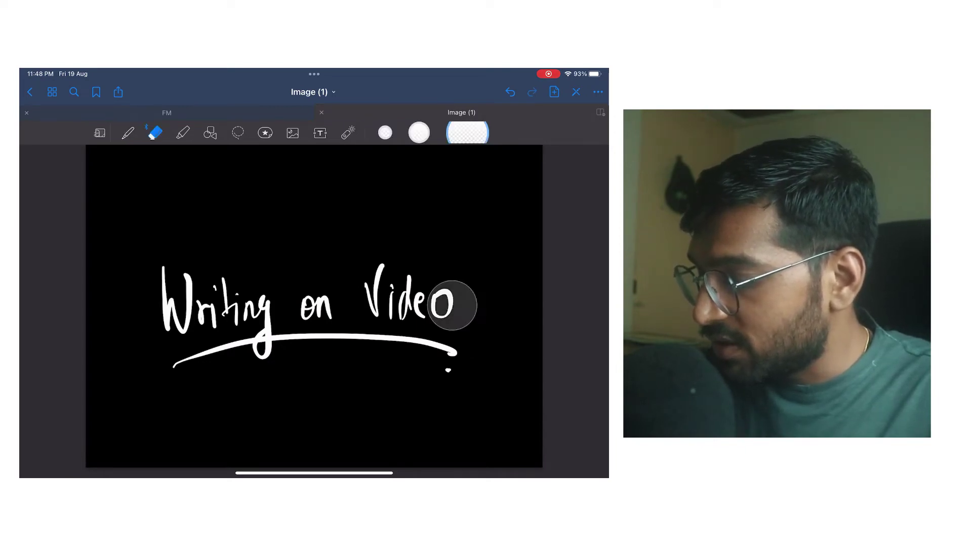
mouse_move(456, 299)
left_mouse_down()
mouse_move(302, 261)
mouse_move(204, 359)
mouse_move(366, 363)
left_mouse_up()
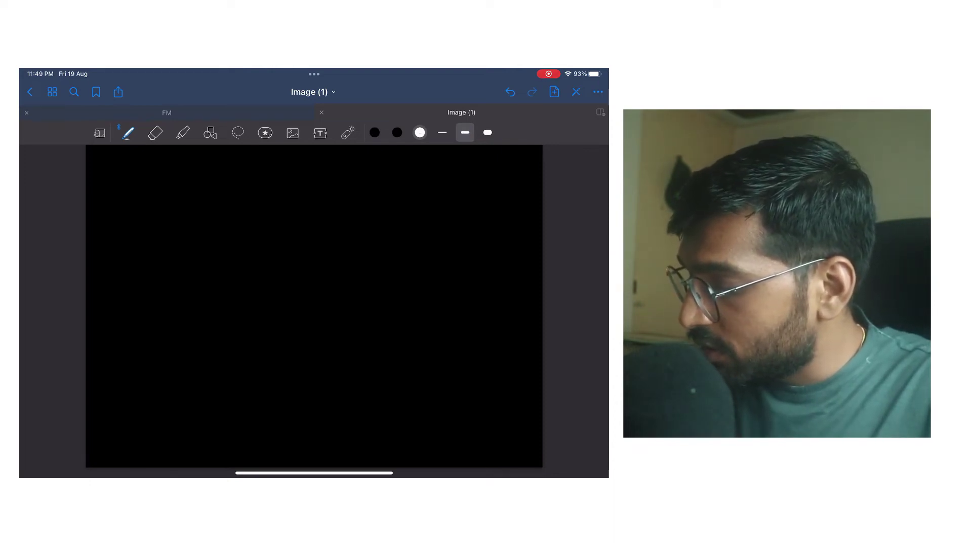
Step: Switch the pen to bright blue and draw the globe circle
left_click(419, 132)
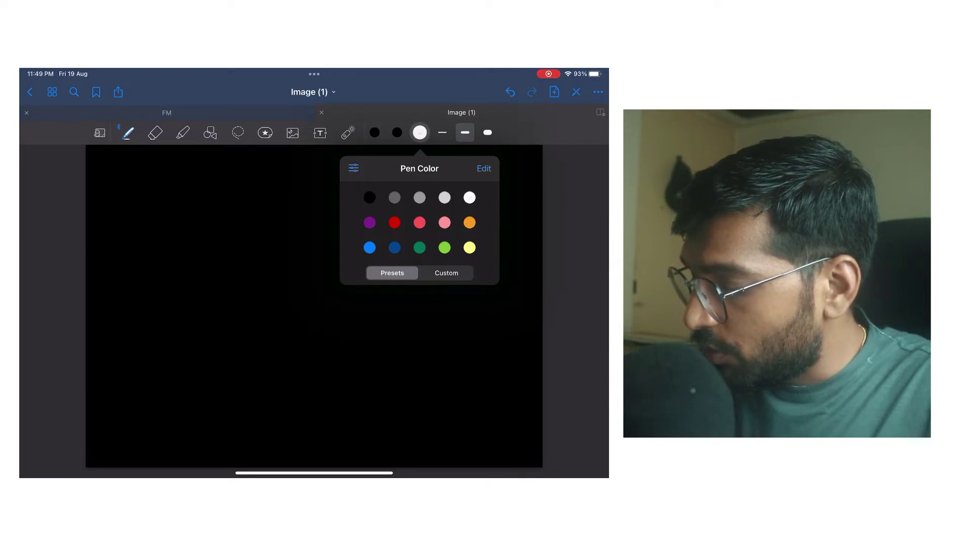
left_click(370, 247)
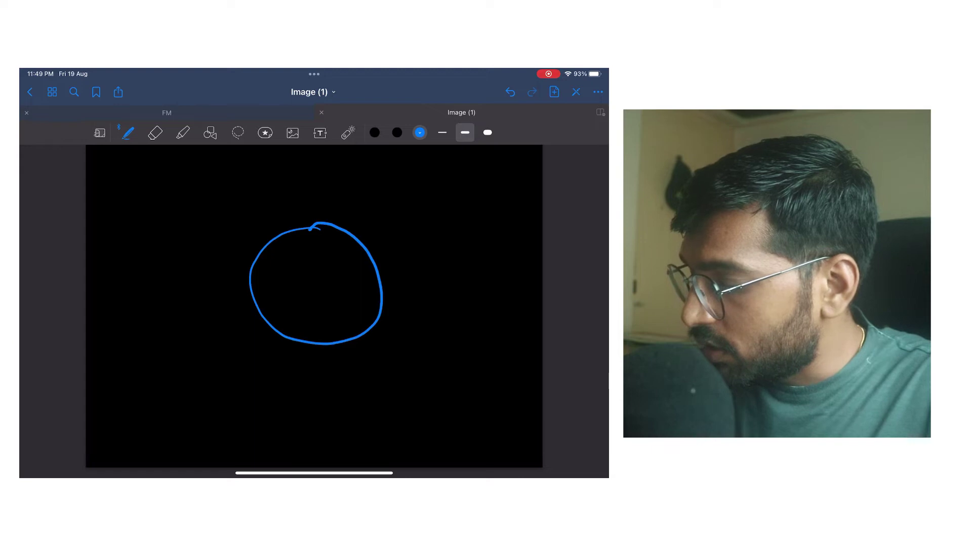
left_click_drag(318, 226, 317, 207)
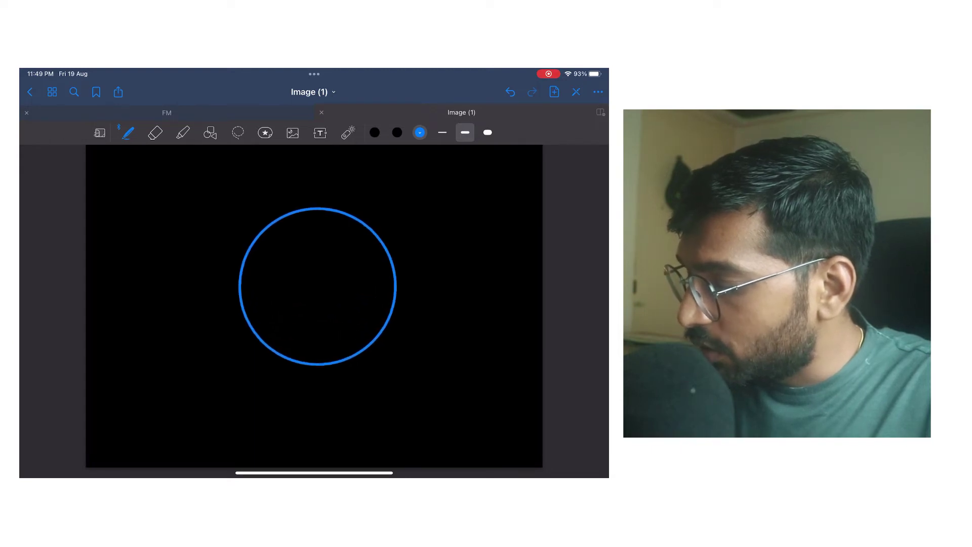
Step: In light green, finish the coastlines and hatch the landmasses, then bring up Control Center
left_click(420, 132)
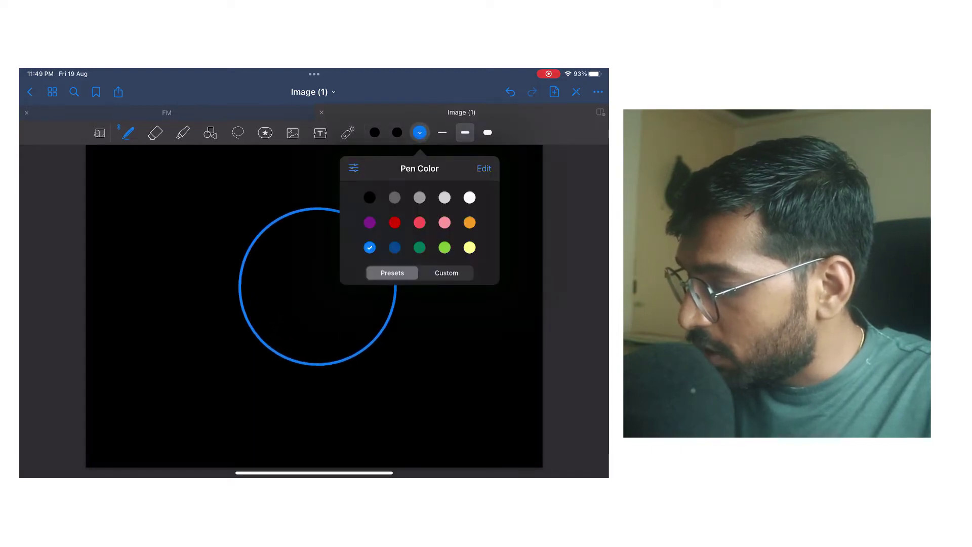
left_click(444, 247)
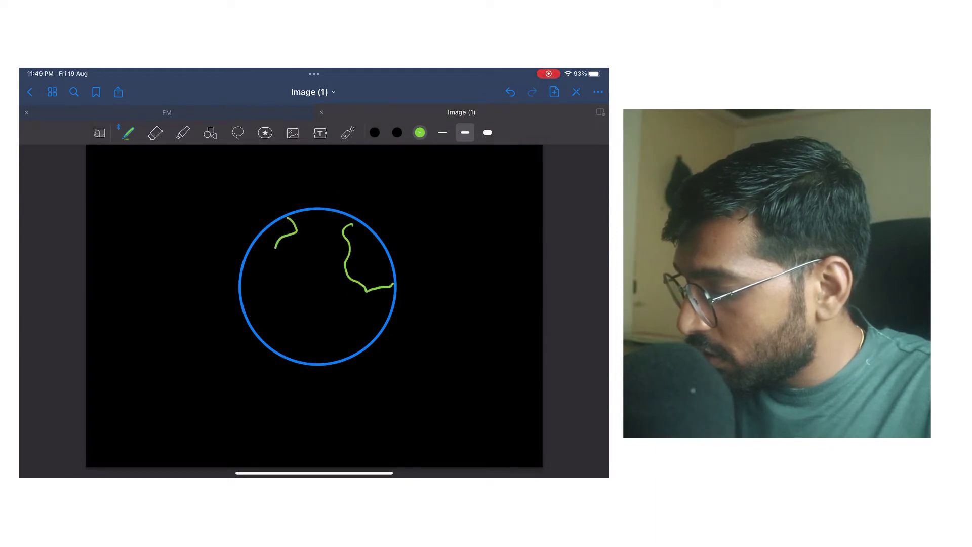
left_click_drag(293, 312, 349, 322)
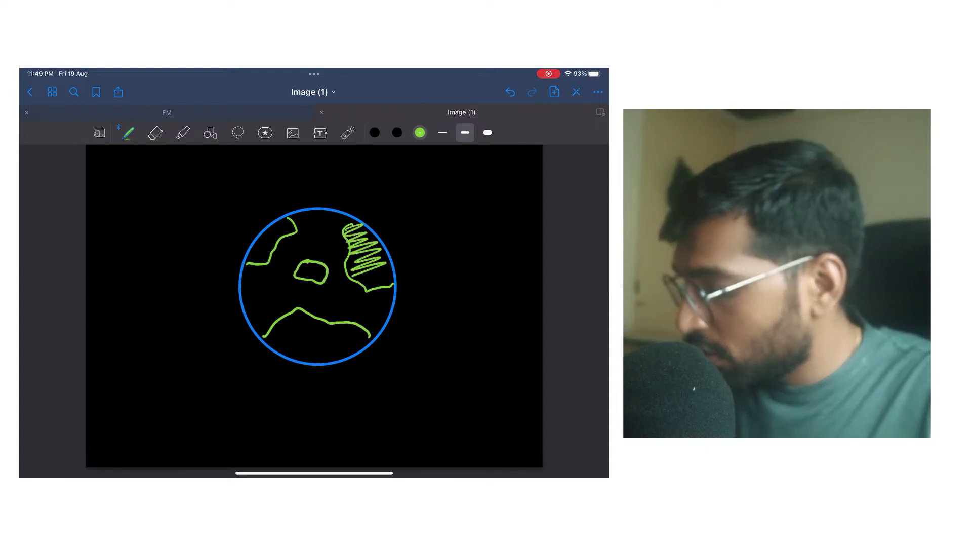
left_click_drag(265, 338, 309, 329)
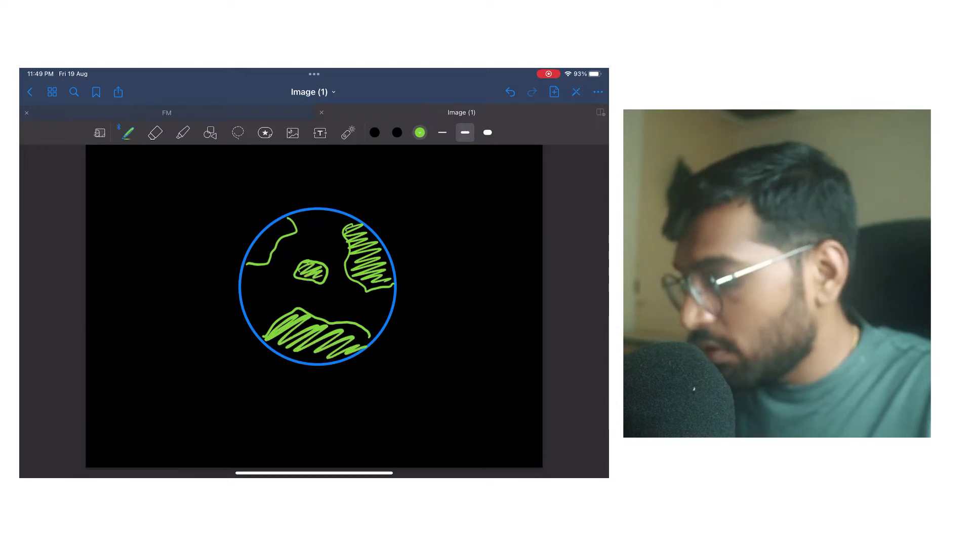
left_click_drag(290, 223, 256, 261)
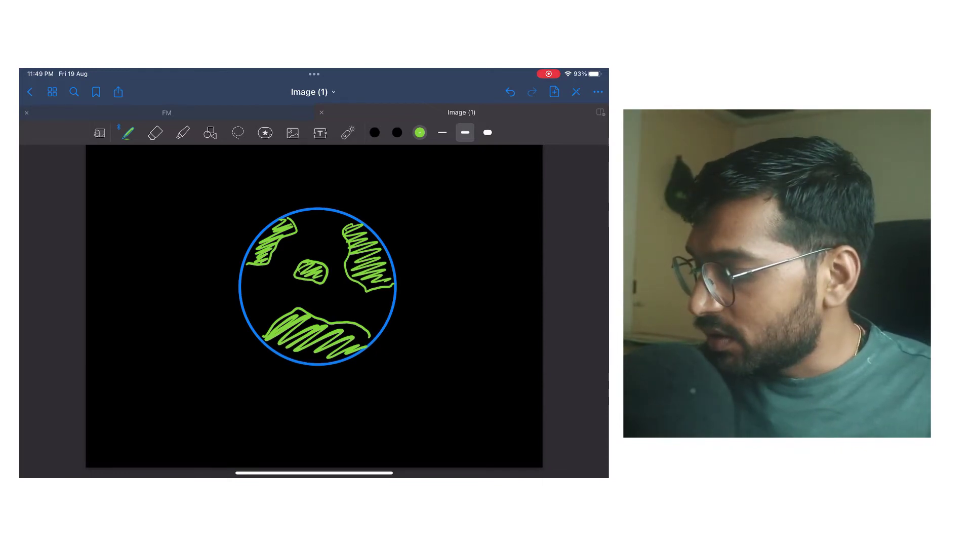
left_click_drag(583, 73, 562, 212)
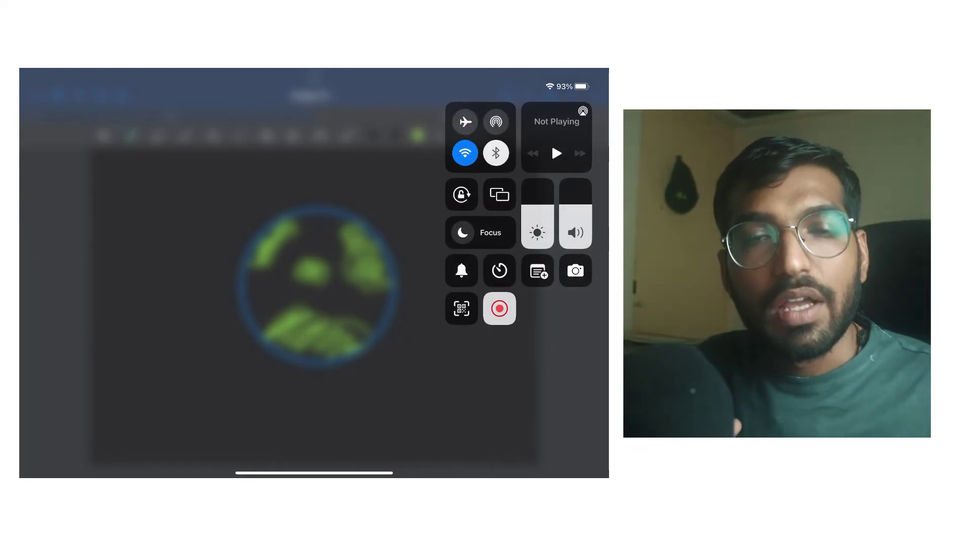
Step: Stop the iPad screen recording from Control Center
left_click(202, 355)
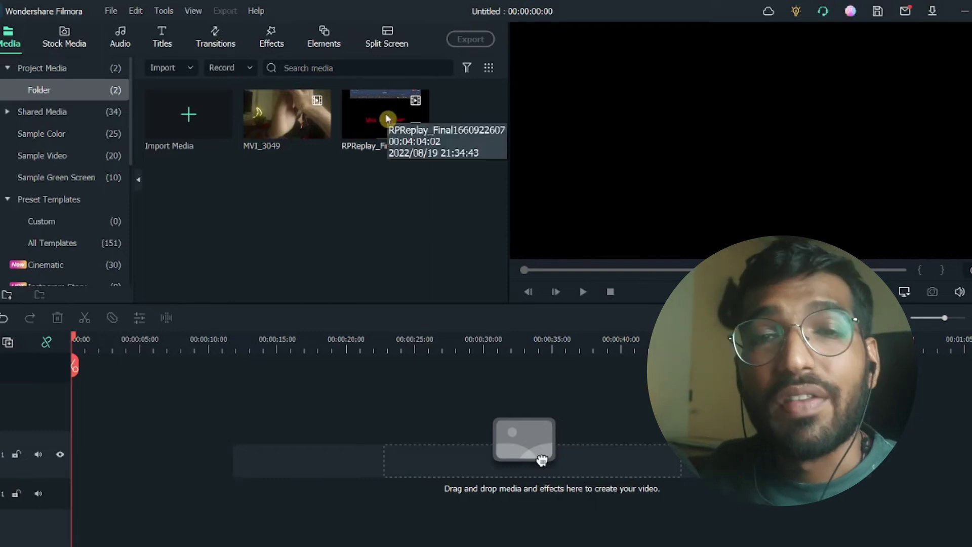
Step: Add MVI_3049 to the timeline, keeping the 1920 x 1080 25fps project settings
left_click_drag(291, 133, 96, 466)
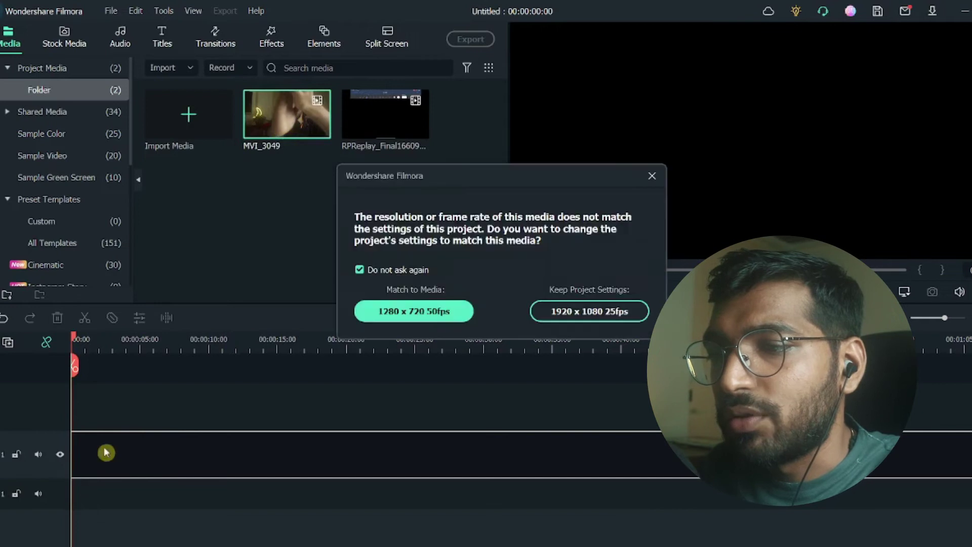
left_click(613, 312)
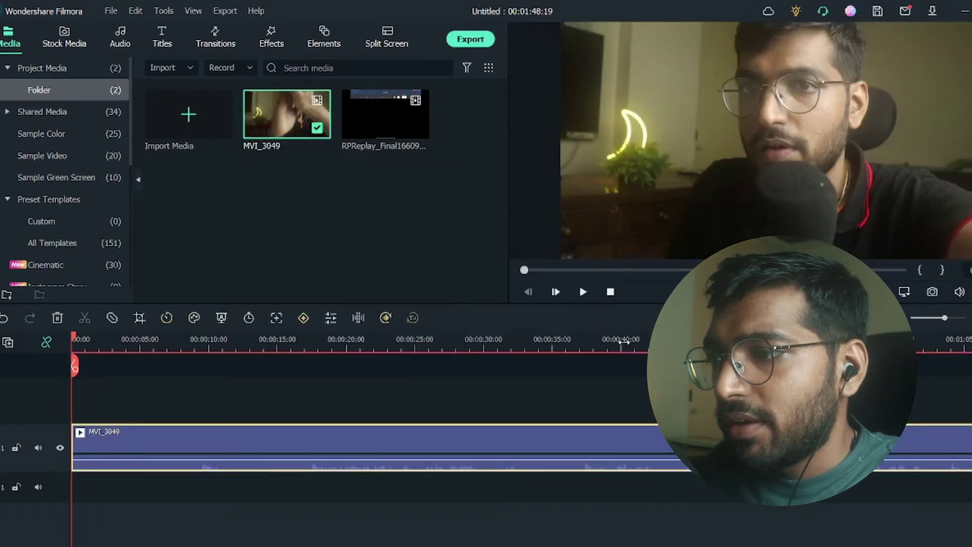
left_click_drag(593, 344, 487, 347)
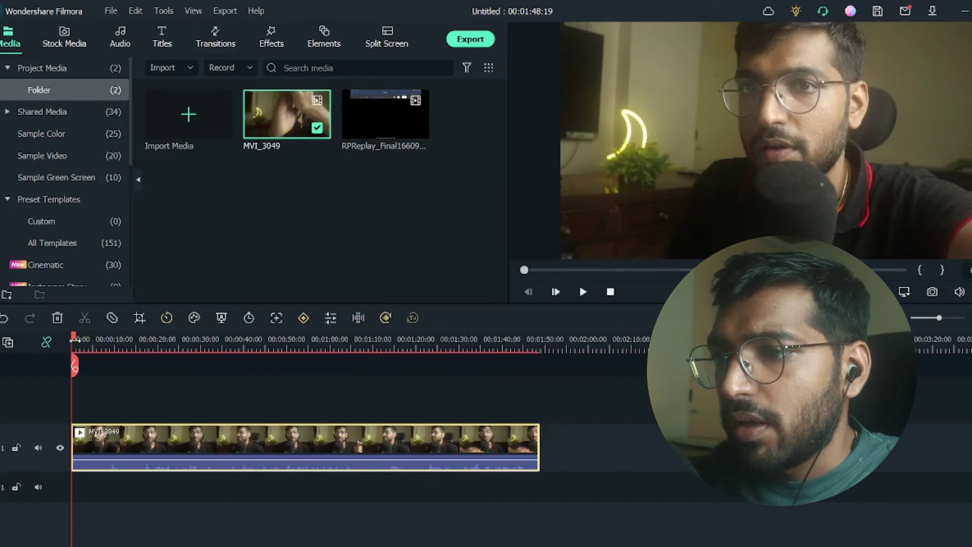
left_click_drag(80, 342, 114, 348)
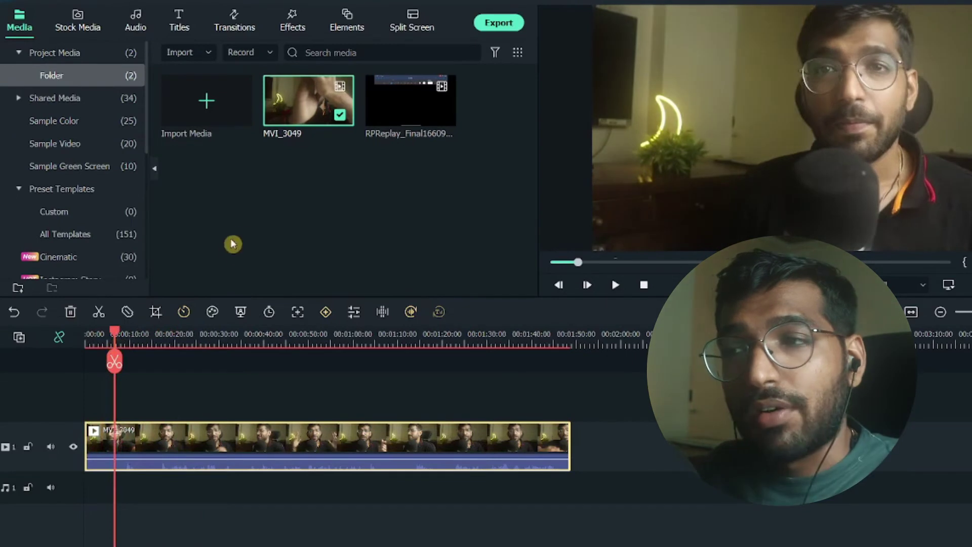
Step: Place the RPReplay recording on the track above MVI_3049 and find where the writing begins
mouse_move(398, 120)
left_click_drag(398, 121, 117, 395)
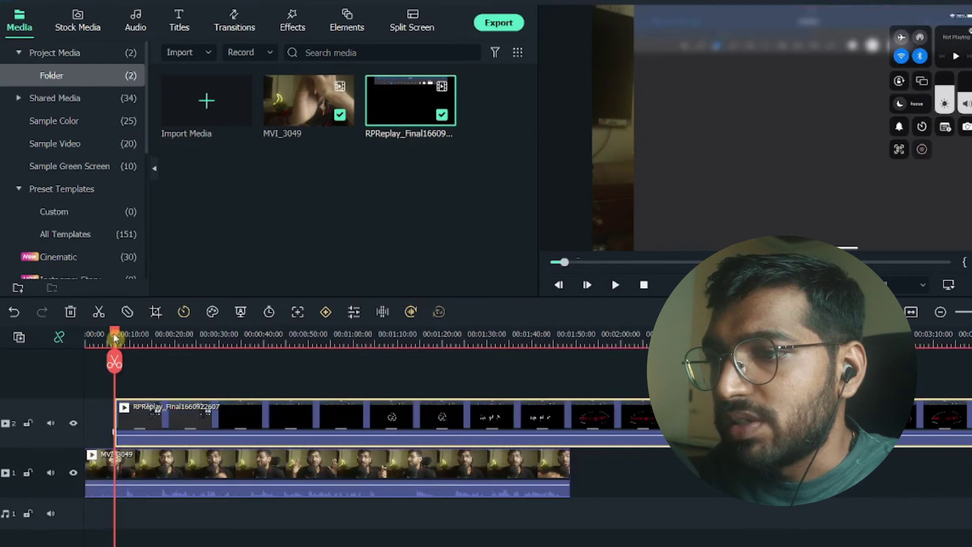
mouse_move(116, 338)
left_mouse_down()
mouse_move(187, 354)
mouse_move(197, 337)
mouse_move(241, 337)
mouse_move(177, 351)
mouse_move(361, 371)
mouse_move(264, 368)
left_mouse_up()
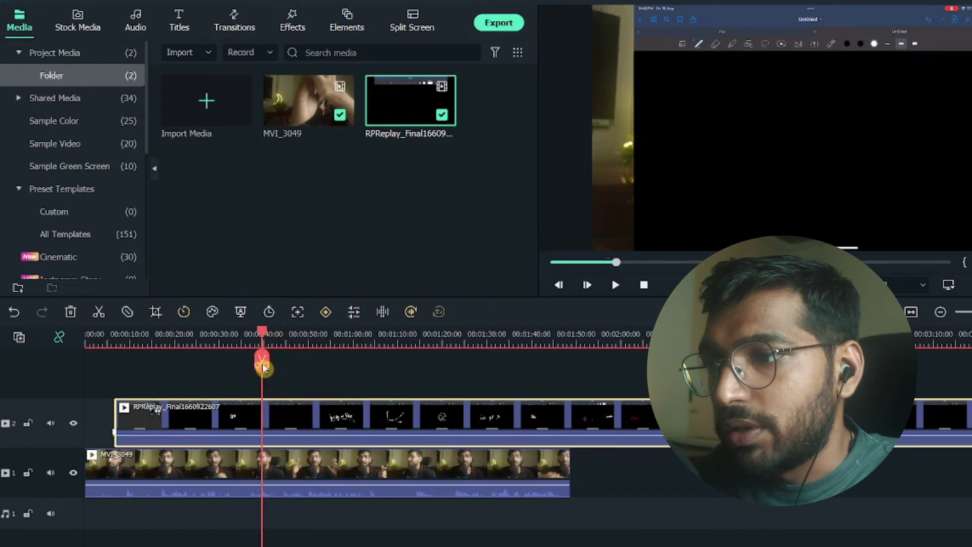
Step: Split the recording there, delete the opening part, and slide the remainder earlier
key("ctrl+b")
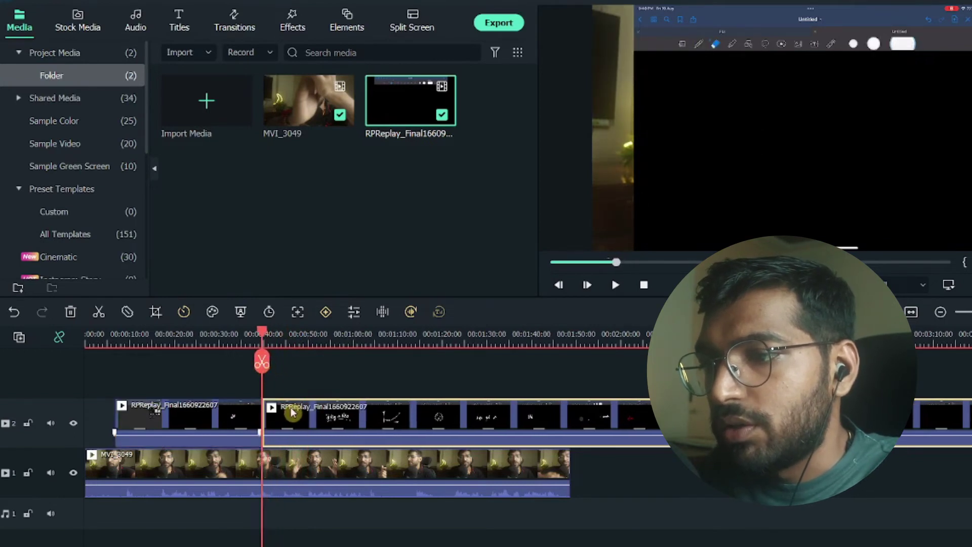
left_click(172, 425)
key("Delete")
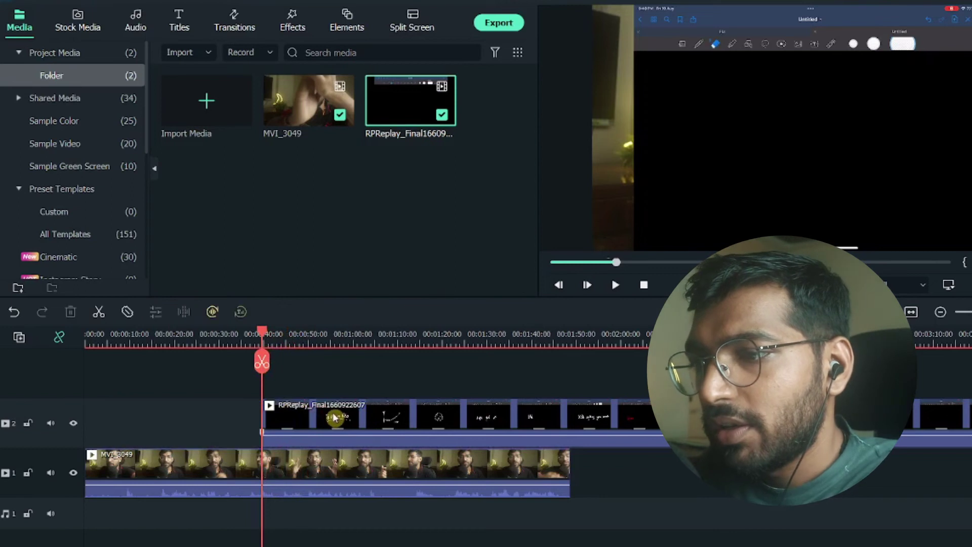
left_click_drag(280, 412, 188, 431)
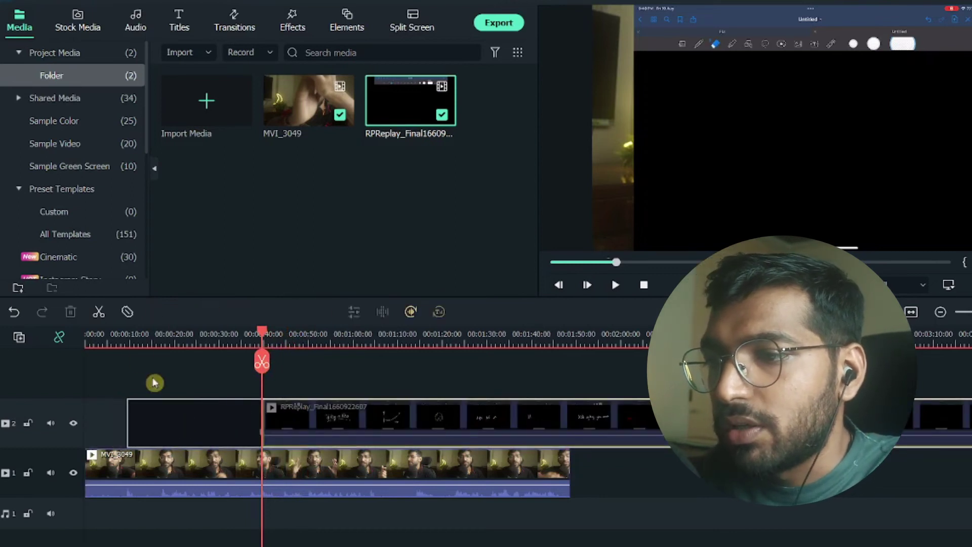
left_click_drag(124, 340, 168, 364)
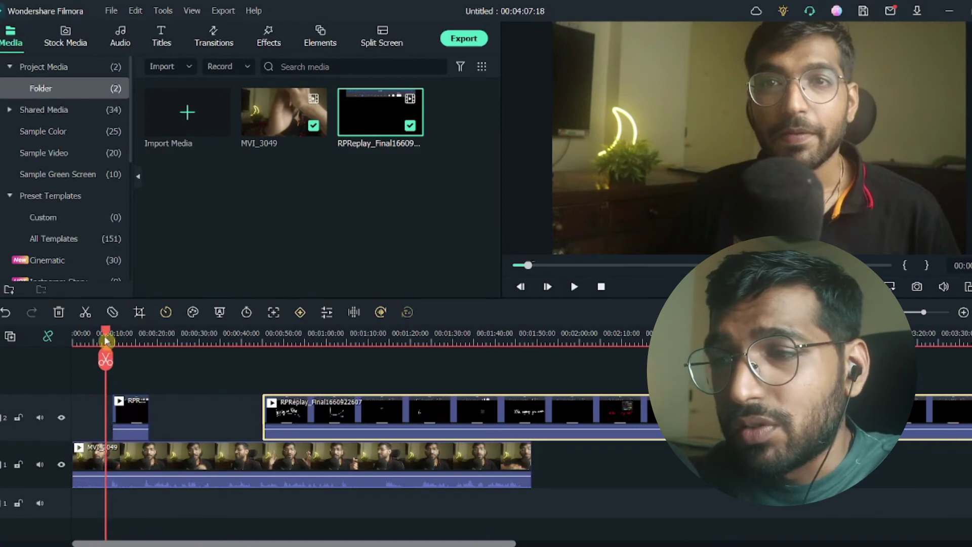
left_click_drag(109, 335, 134, 345)
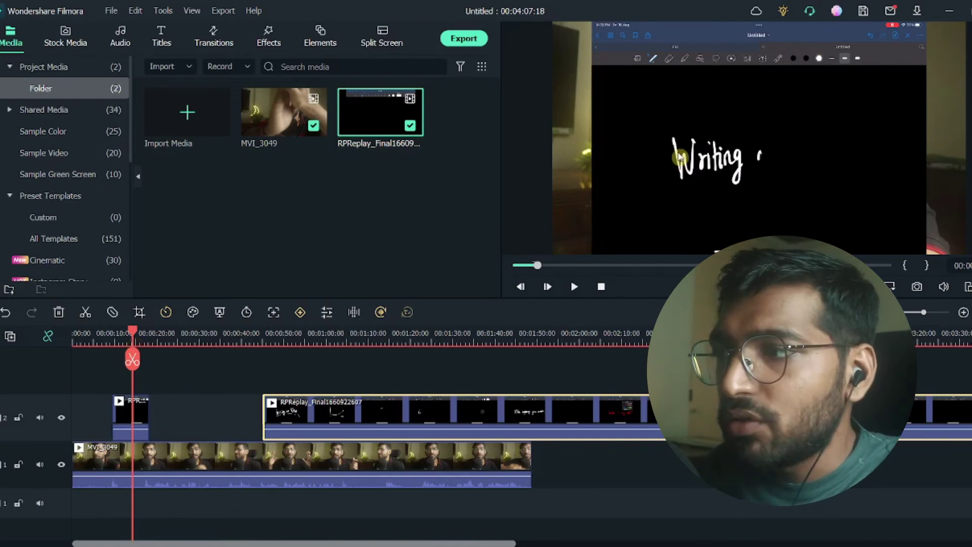
Step: Move the short RPReplay clip up to Position Y 49.7 with its scale at 100%
left_click(135, 416)
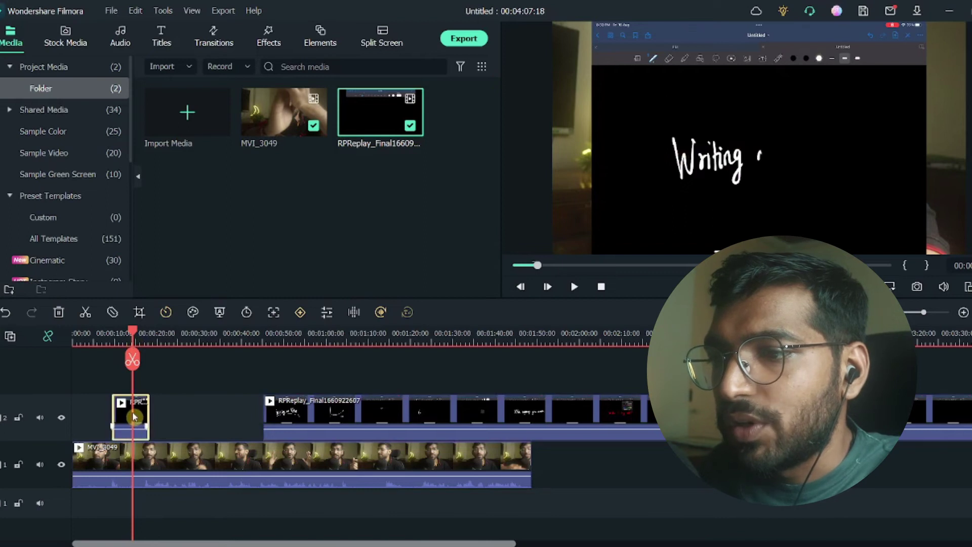
left_click(142, 410)
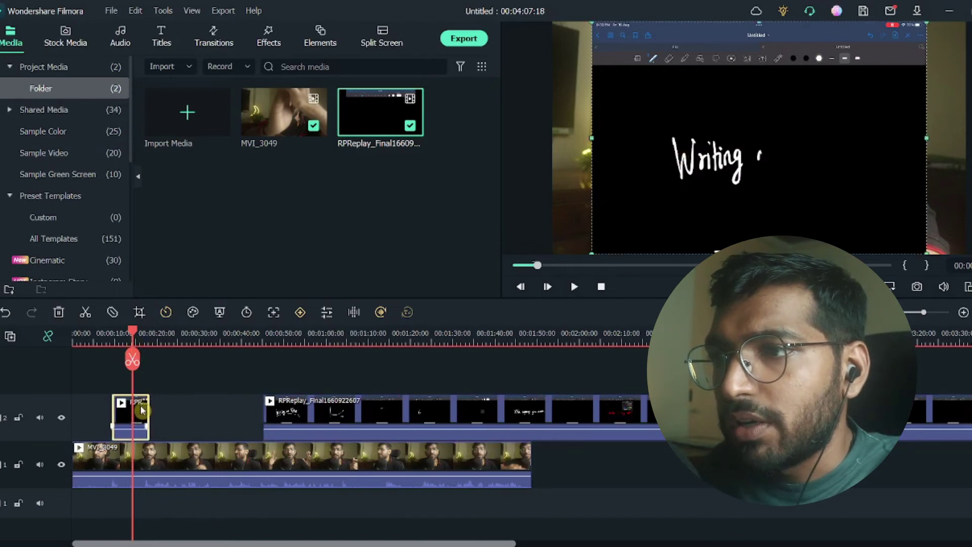
double_click(143, 411)
left_click(8, 87)
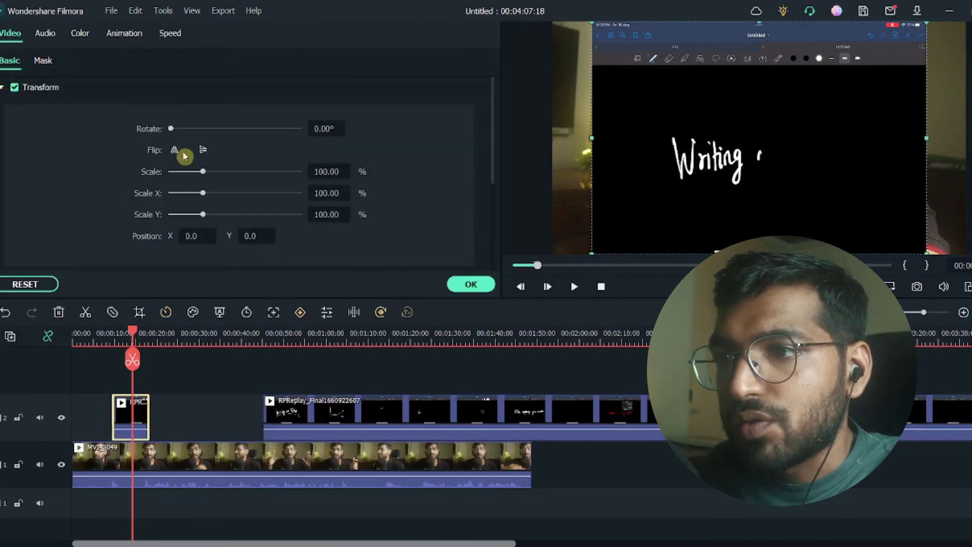
left_click_drag(202, 173, 230, 177)
mouse_move(759, 133)
left_mouse_down()
mouse_move(760, 100)
mouse_move(762, 115)
left_mouse_up()
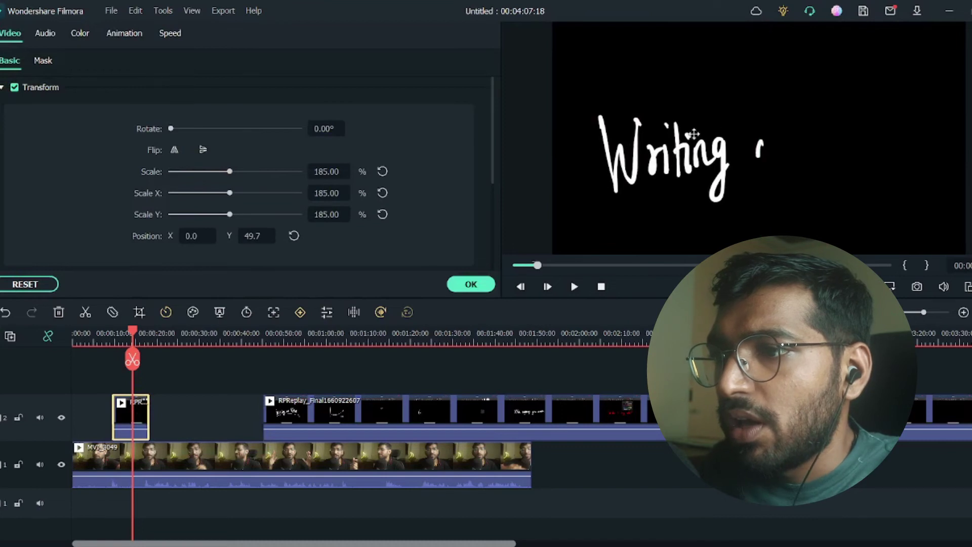
double_click(340, 171)
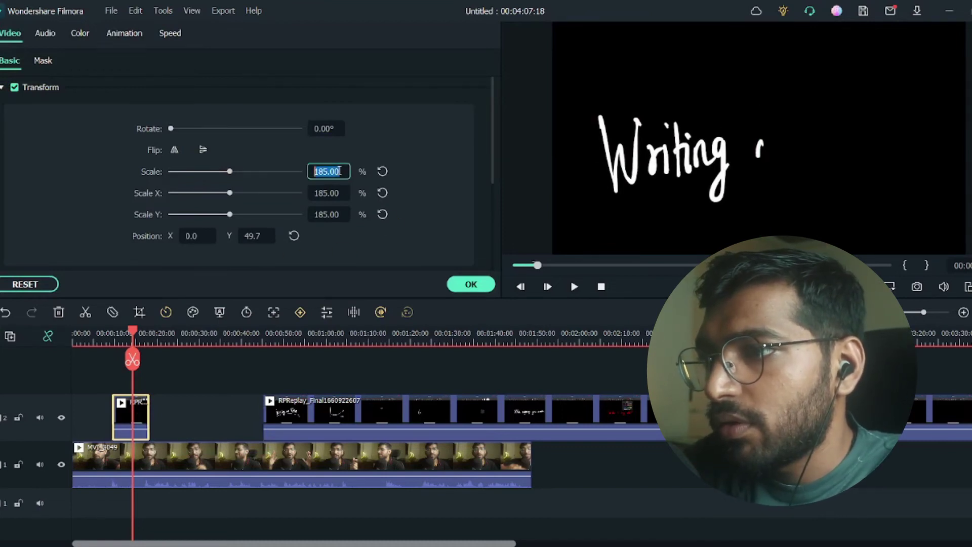
type("100")
key("Return")
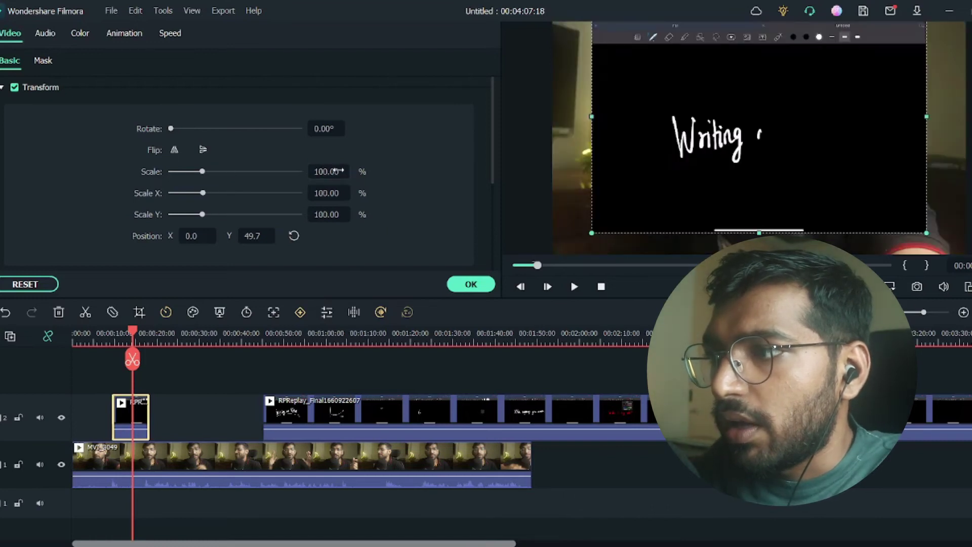
Step: Crop the short RPReplay clip to a 16:9, 1509 x 849 area around the handwriting
left_click(140, 314)
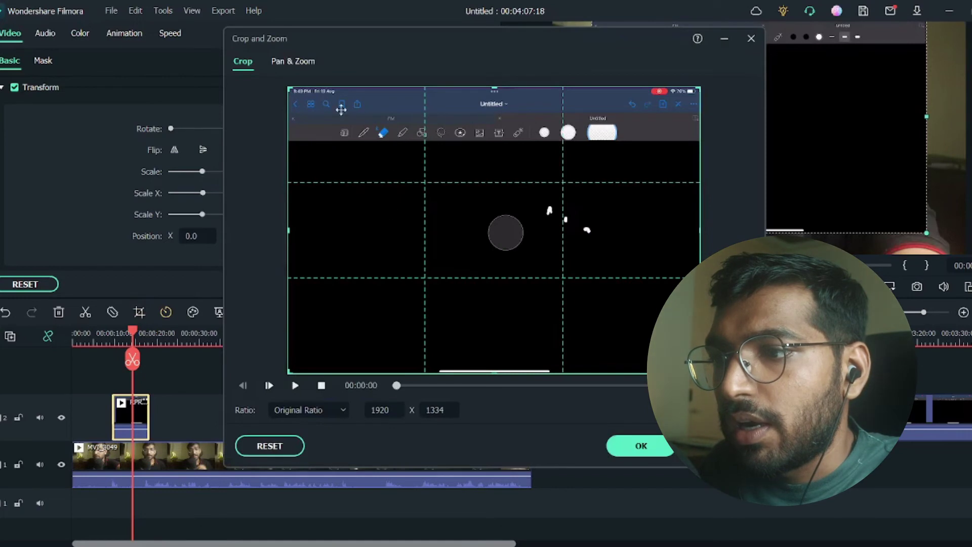
left_click(303, 410)
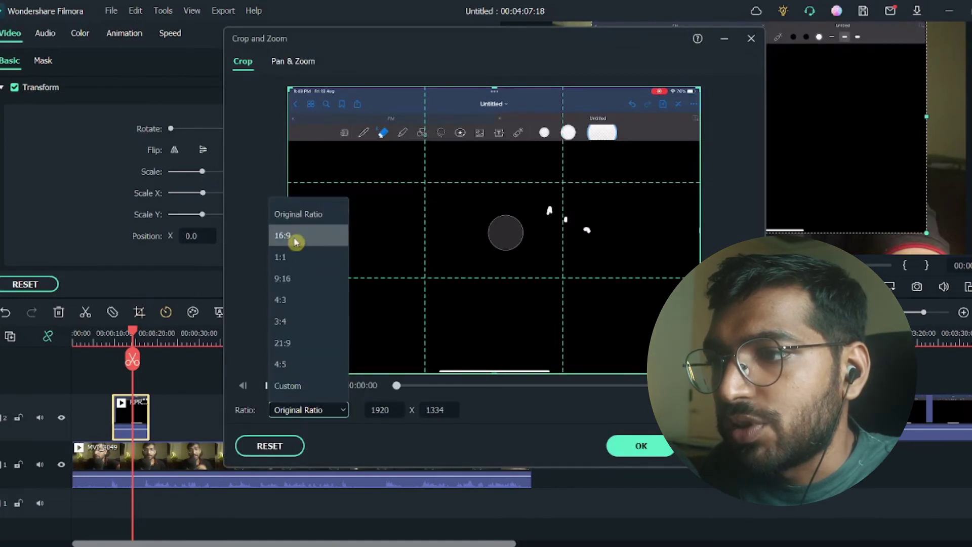
left_click(293, 240)
left_click(283, 119)
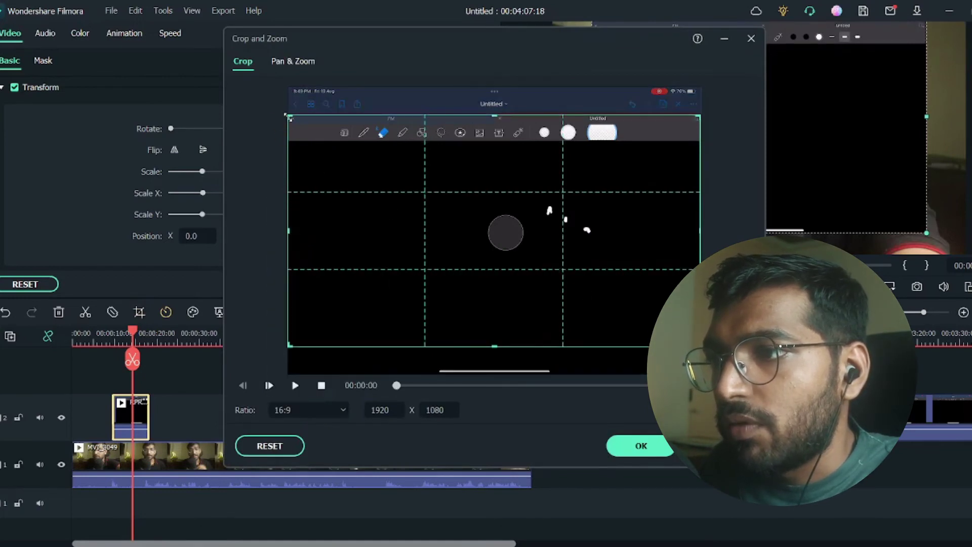
left_click_drag(290, 118, 377, 179)
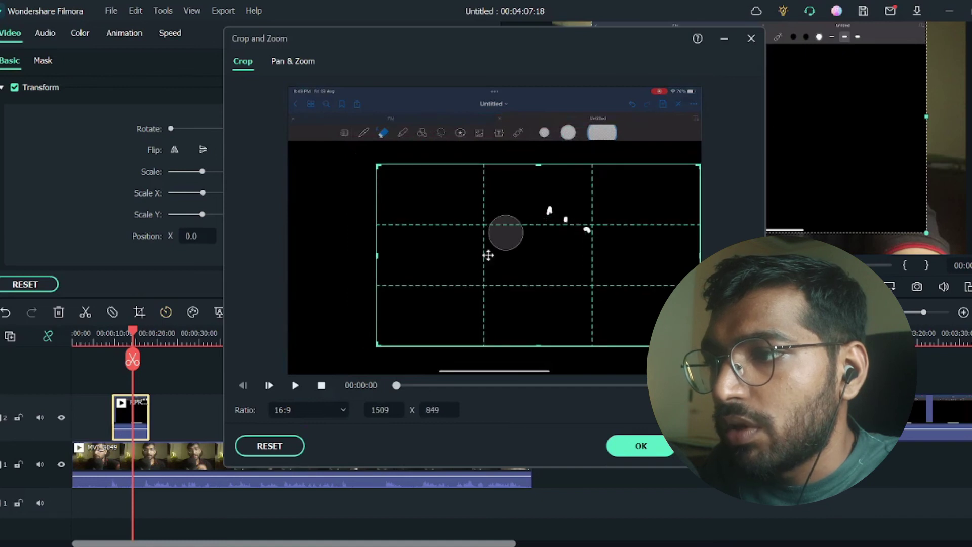
left_click_drag(487, 256, 431, 273)
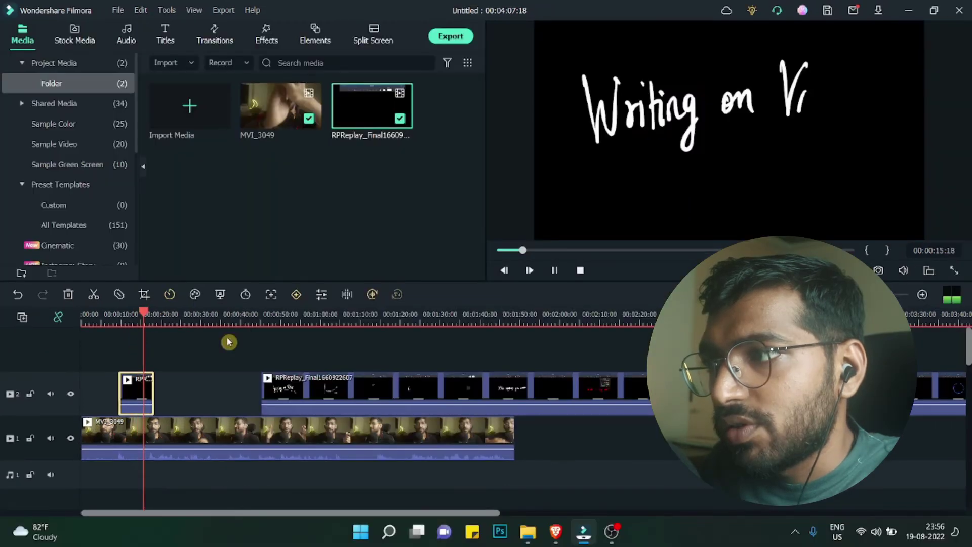
Step: Preview the cropped writing, then set the clip's blending mode to Screen at 100% opacity
left_click(123, 319)
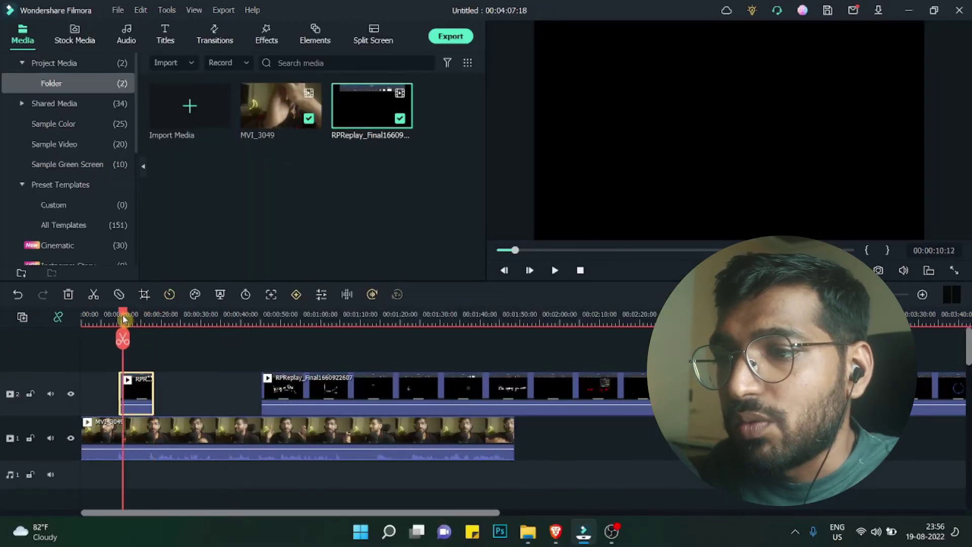
key("space")
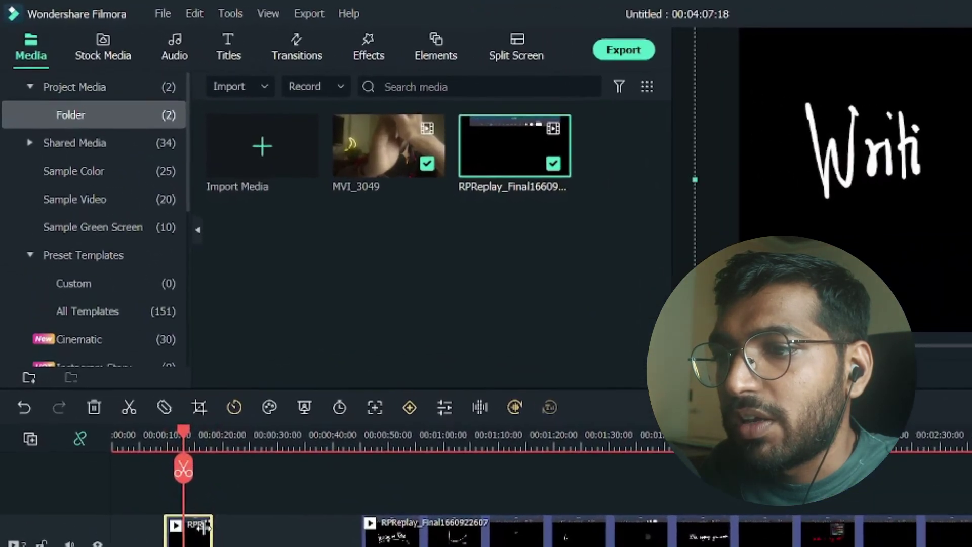
double_click(203, 526)
left_click(16, 117)
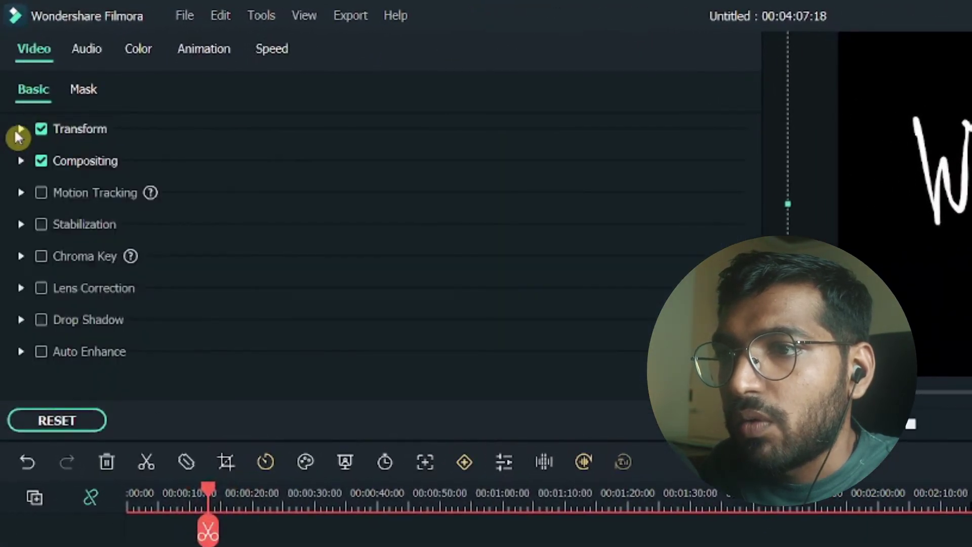
left_click(21, 162)
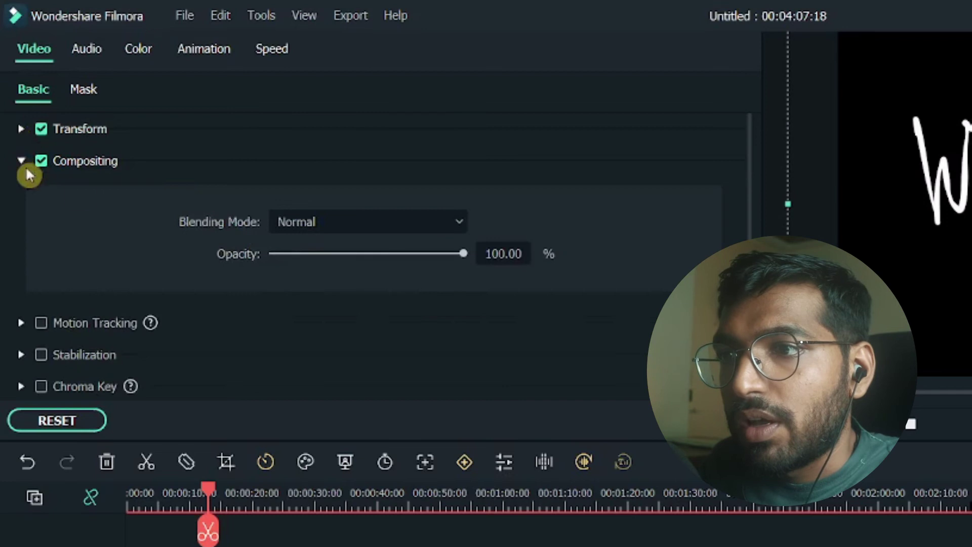
left_click(350, 224)
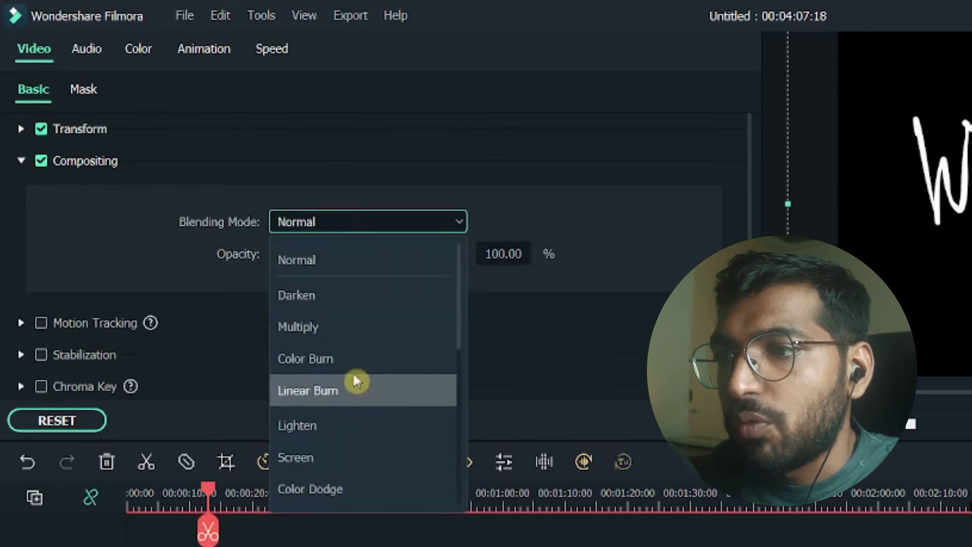
scroll(354, 391, "down", 1)
left_click(361, 395)
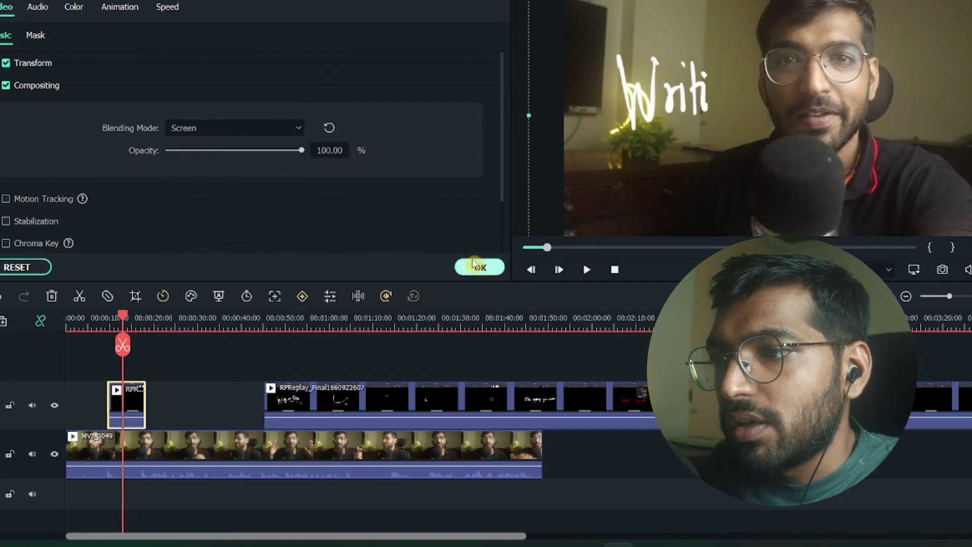
left_click(479, 266)
Step: Play back the screen-blended writing, then scrub ahead to where the drawing is complete
left_click_drag(126, 318, 103, 318)
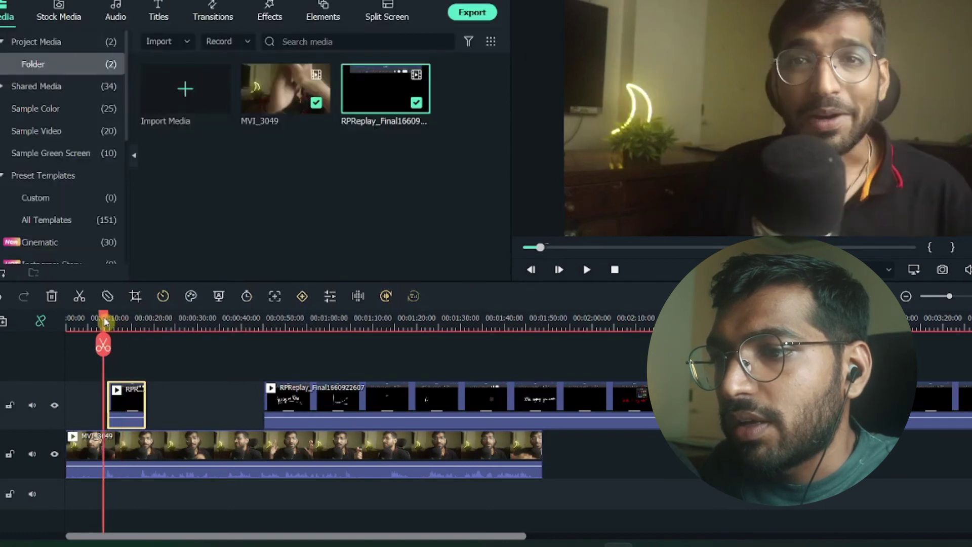
key("space")
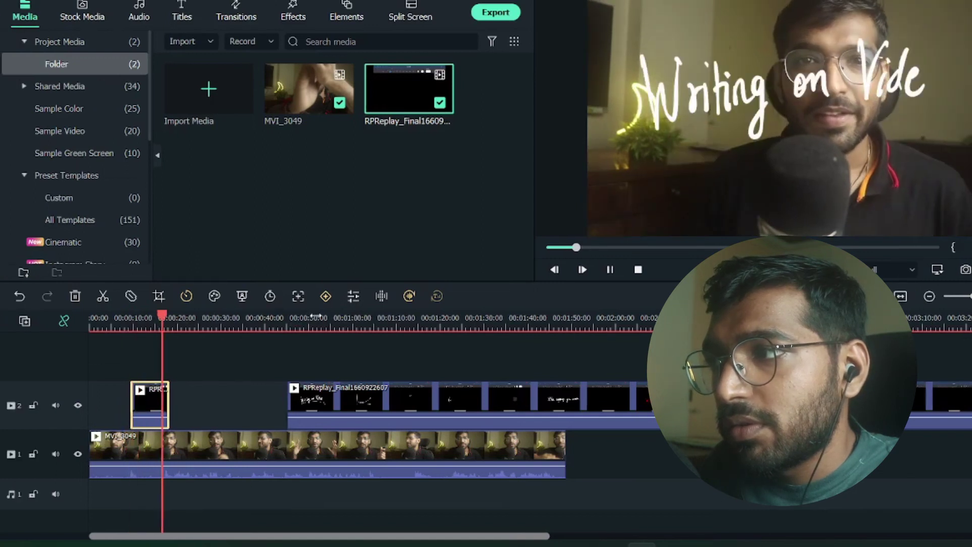
key("space")
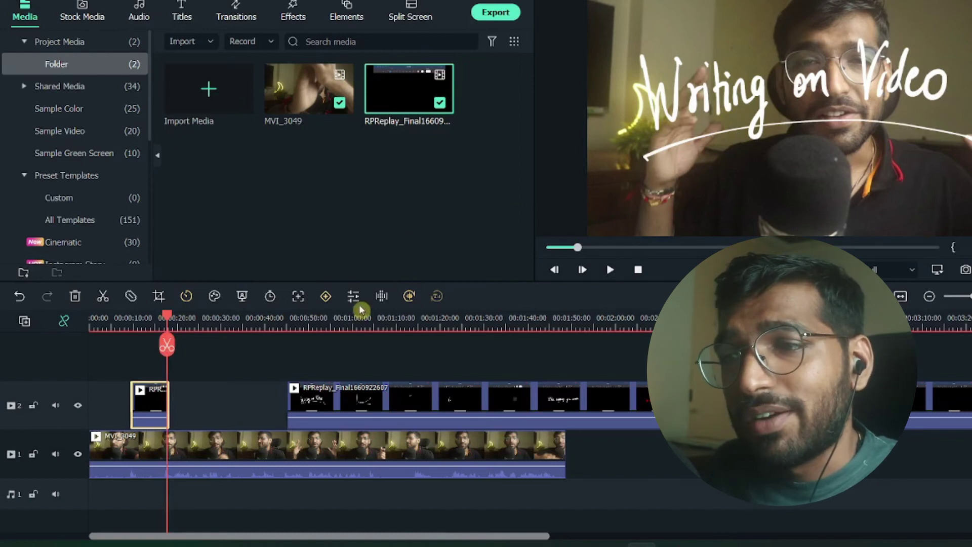
left_click_drag(168, 323, 419, 347)
mouse_move(403, 346)
left_mouse_down()
mouse_move(412, 346)
mouse_move(373, 346)
left_mouse_up()
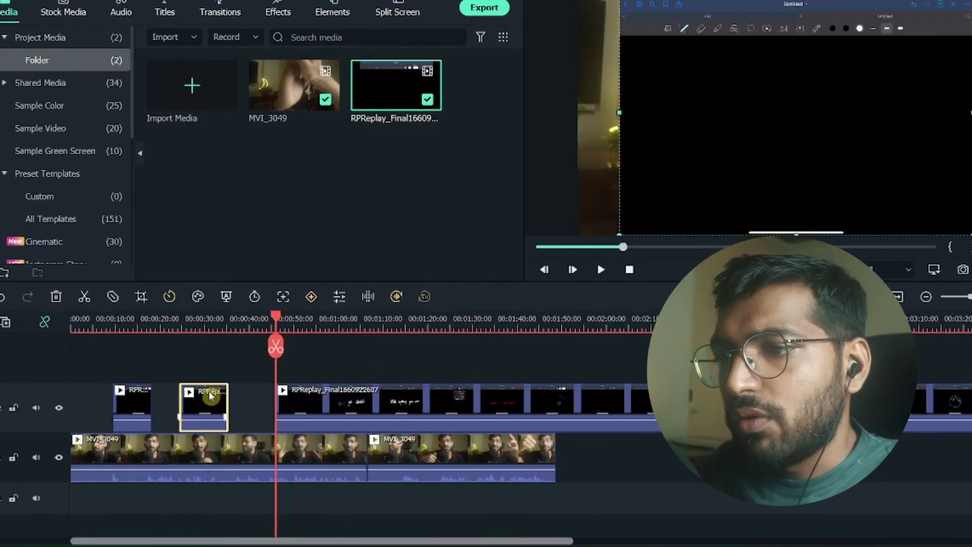
Step: Enlarge the second RPReplay drawing clip to 167% scale
double_click(211, 397)
left_click(2, 59)
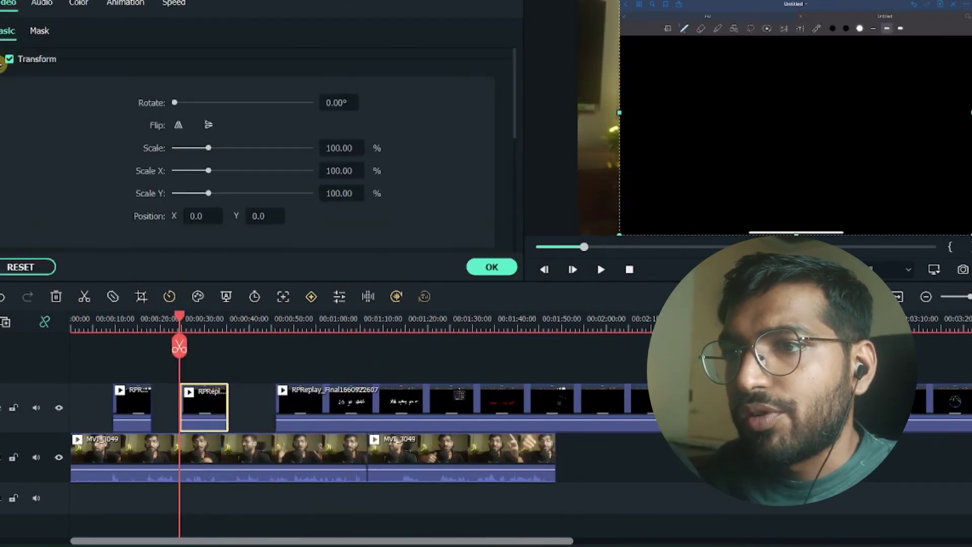
left_click_drag(209, 149, 227, 154)
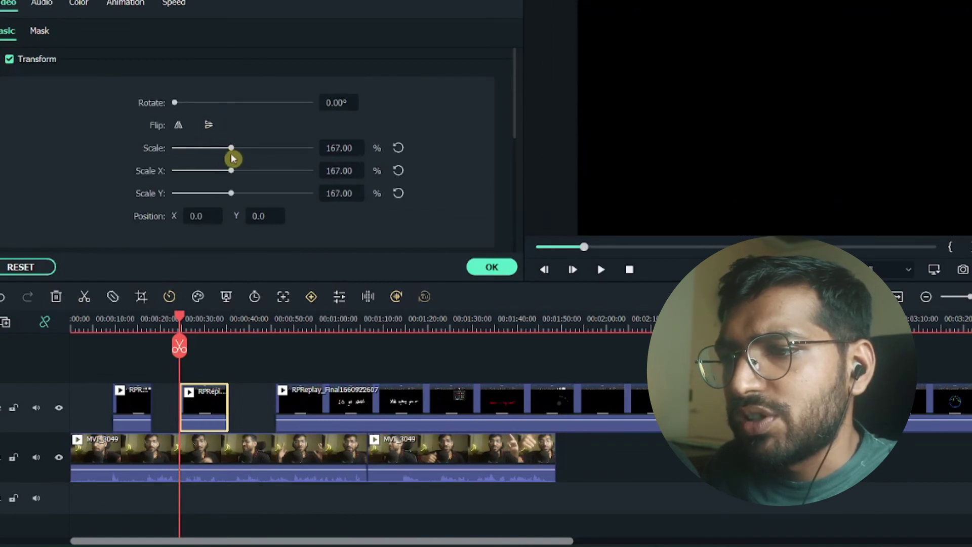
left_click(494, 268)
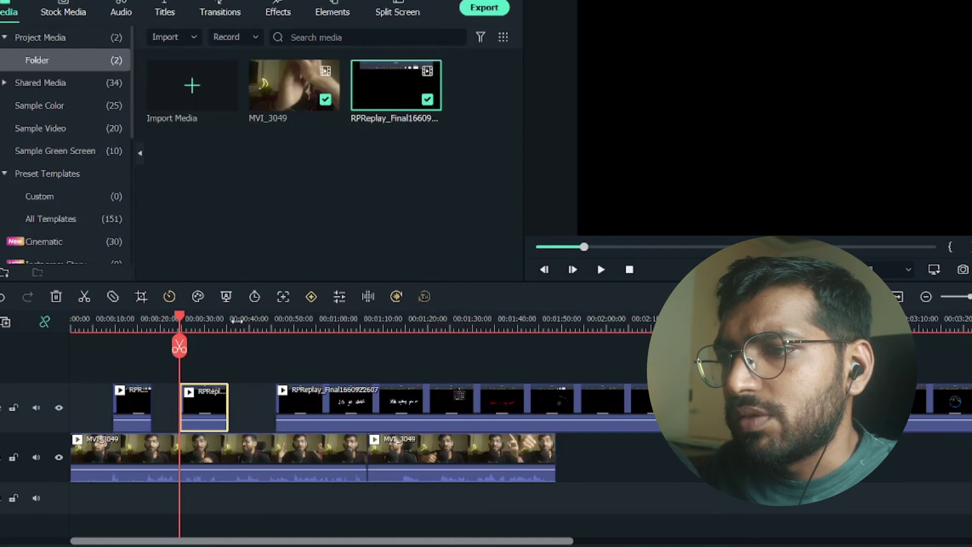
Step: Set the smiley clip's blending mode to Screen so the doodle overlays the MVI_3049 footage
left_click_drag(183, 323, 218, 325)
double_click(196, 402)
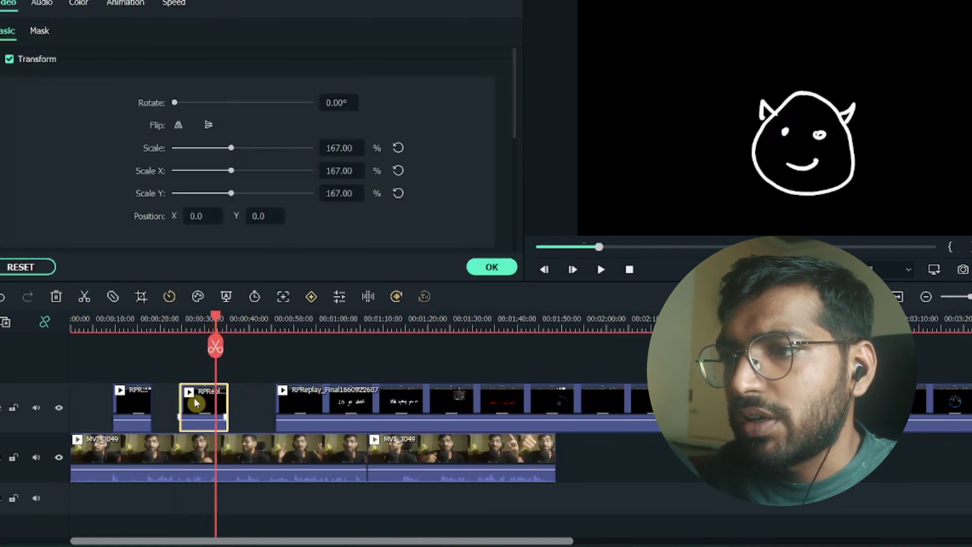
left_click(1, 58)
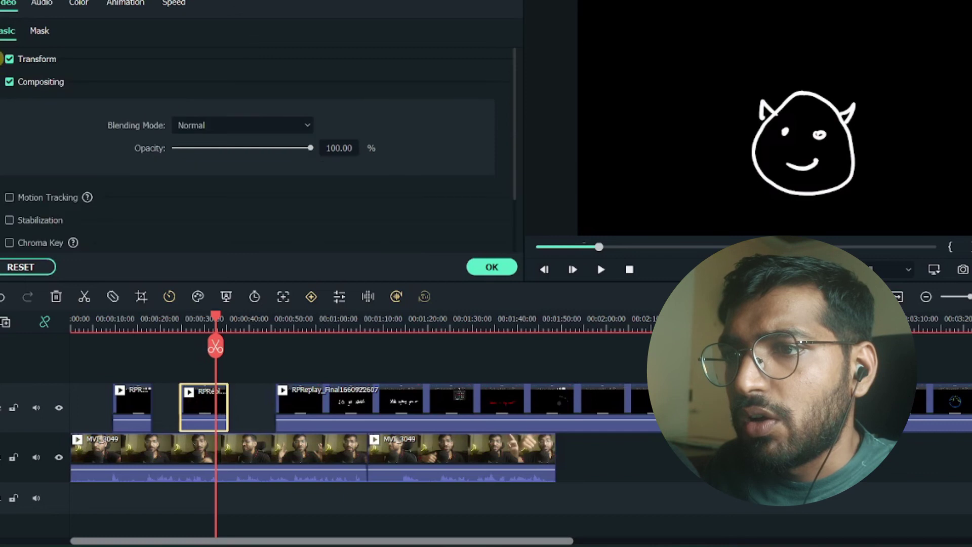
left_click(191, 126)
left_click(228, 290)
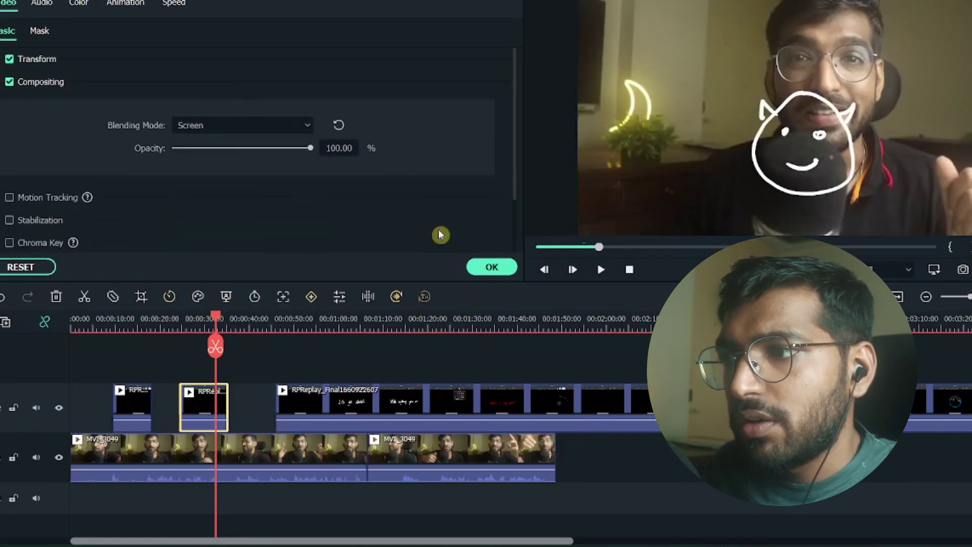
left_click(480, 268)
left_click_drag(212, 320, 168, 323)
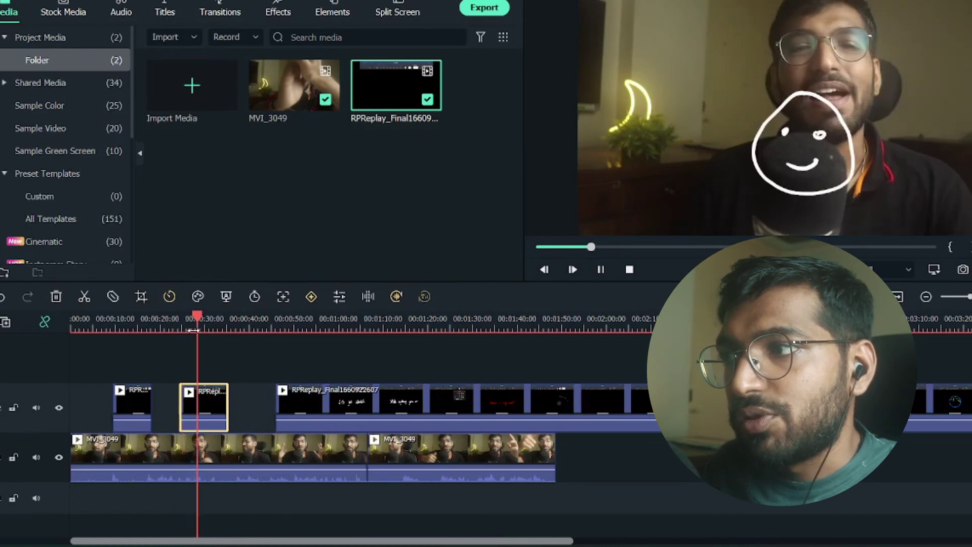
Step: Apply a Fast speed preset to the smiley clip and play it back to check
left_click(203, 328)
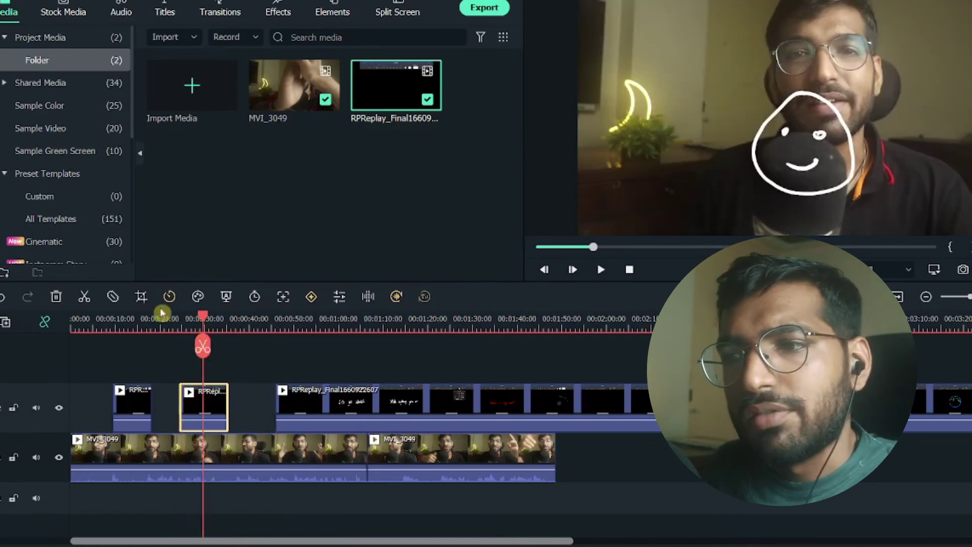
right_click(217, 394)
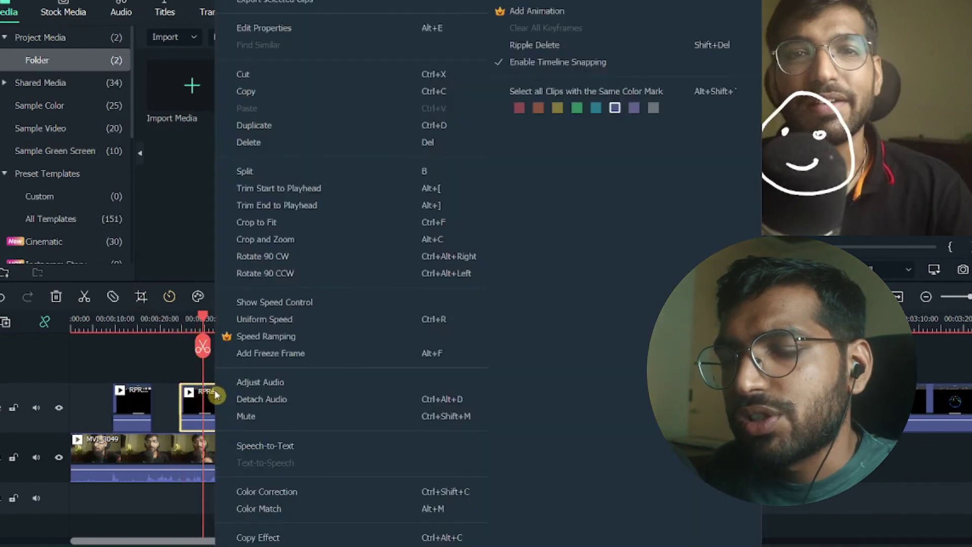
left_click(217, 394)
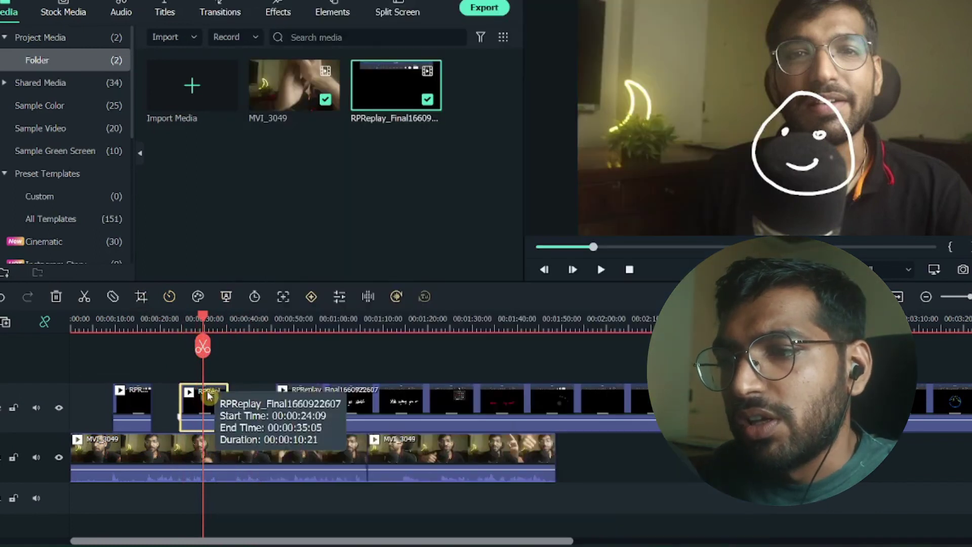
left_click(171, 299)
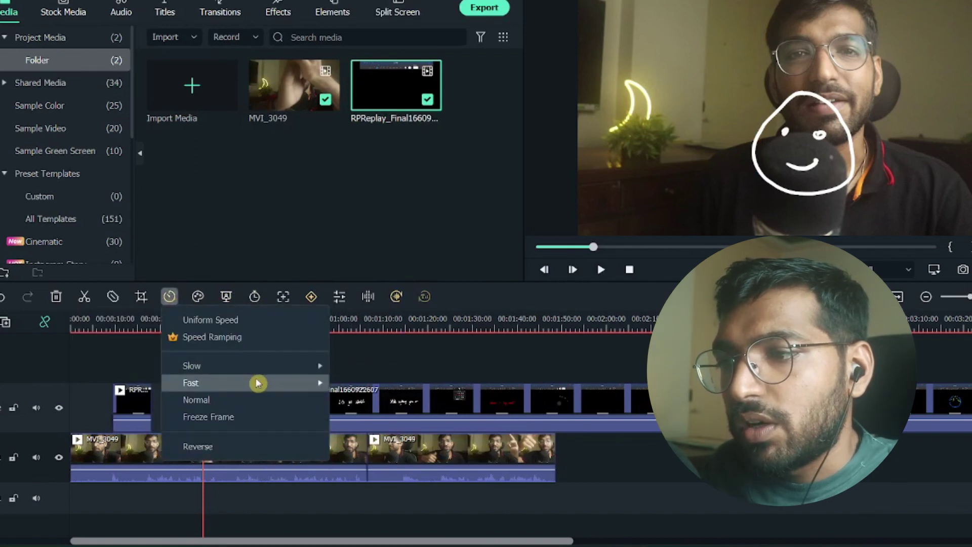
mouse_move(258, 384)
left_click(360, 386)
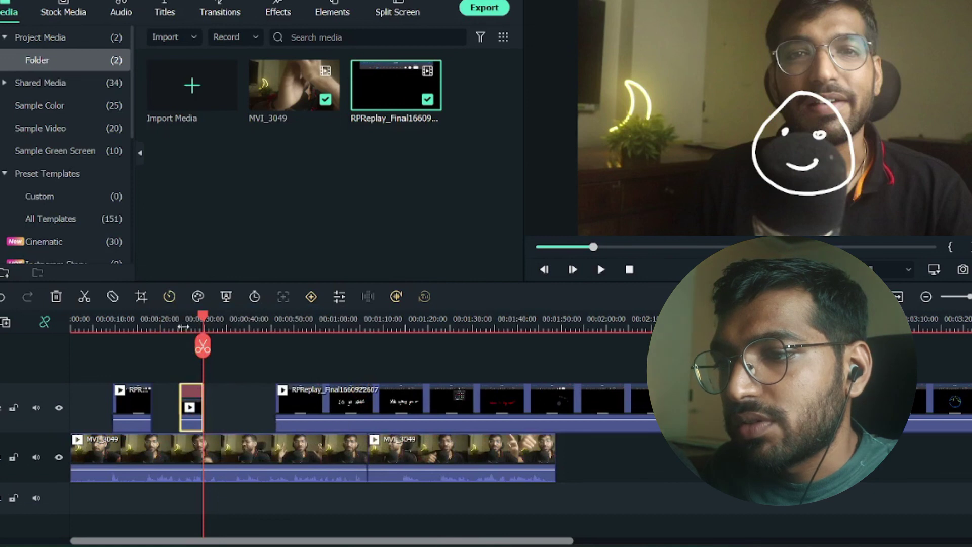
left_click(182, 327)
key("space")
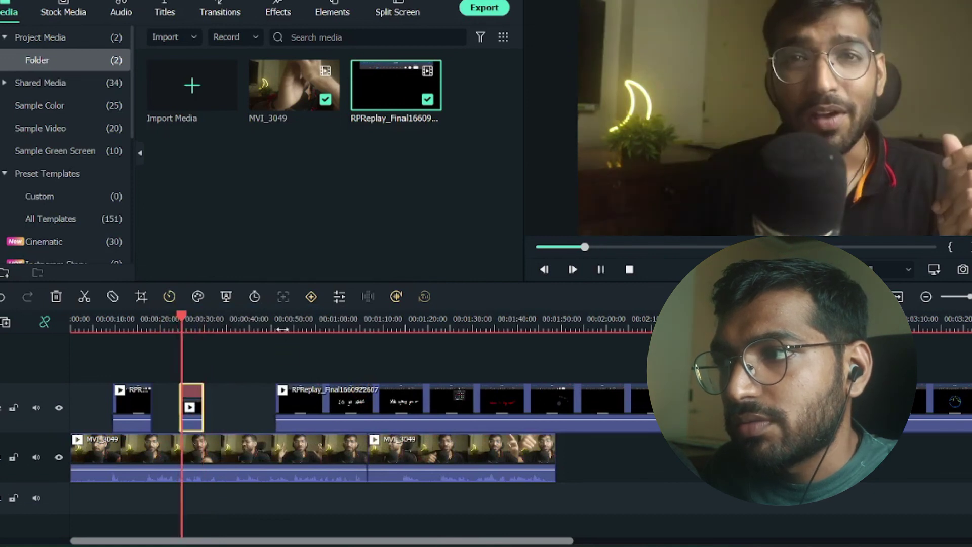